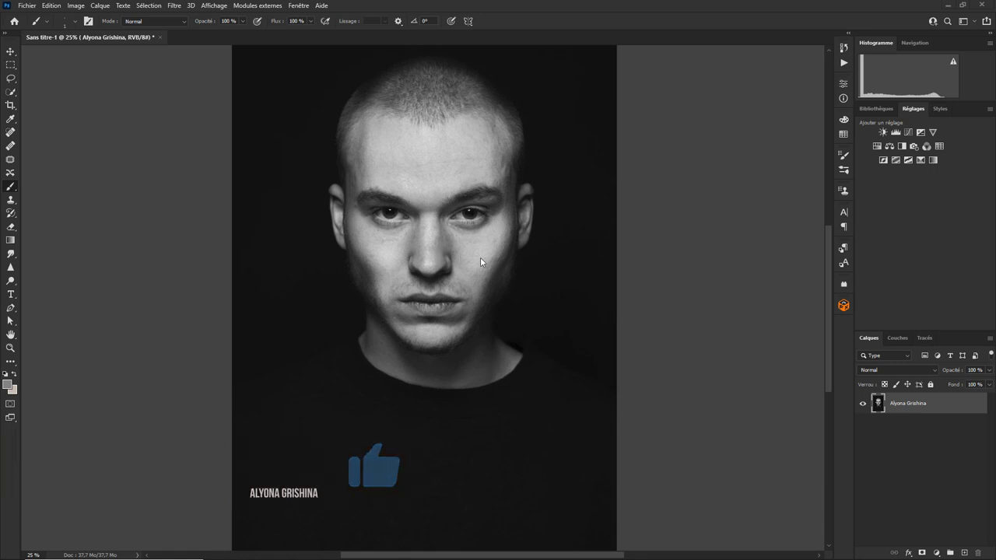
# - Zoom in on the portrait toward the man's mouth
pyautogui.hotkey('ctrl', '+')
# - Zoom in further so the lips, nose and chin fill the canvas
pyautogui.hotkey('ctrl', '+')
pyautogui.hotkey('ctrl', '+')
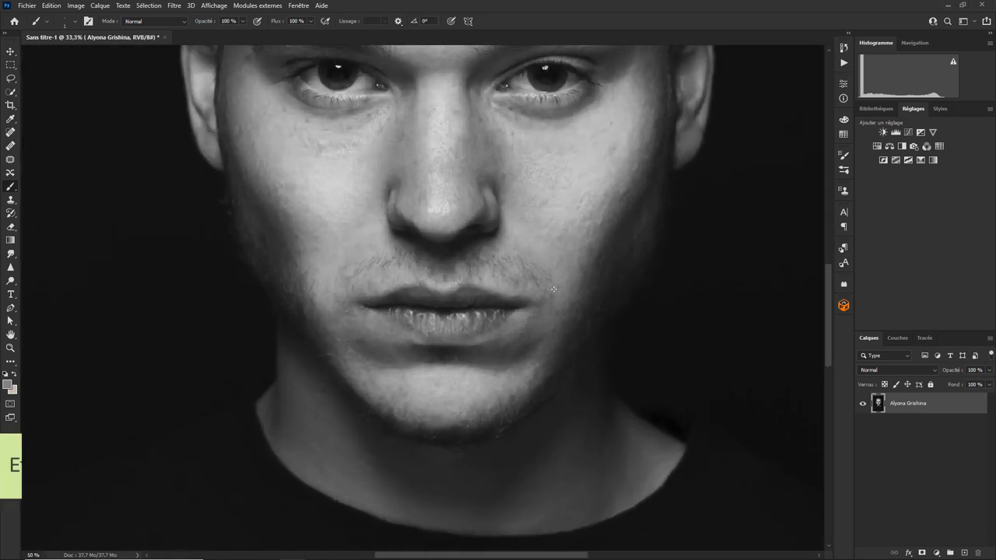
pyautogui.hotkey('ctrl', '+')
pyautogui.hotkey('ctrl', '+')
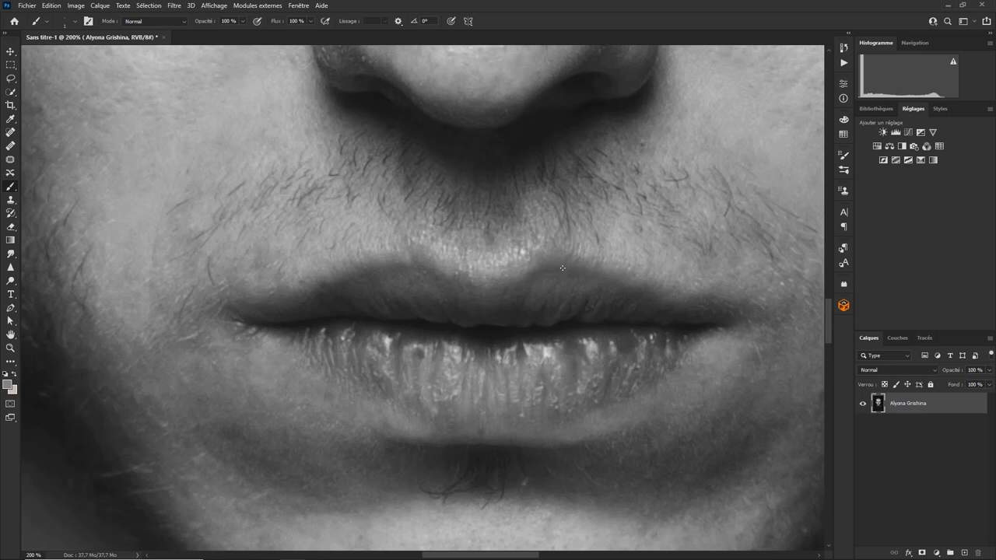
# - Add two empty layers and name them Poil Droit and Poil Courbe
pyautogui.click(965, 553)
pyautogui.click(964, 554)
pyautogui.doubleClick(903, 425)
pyautogui.write('Poil Droit')
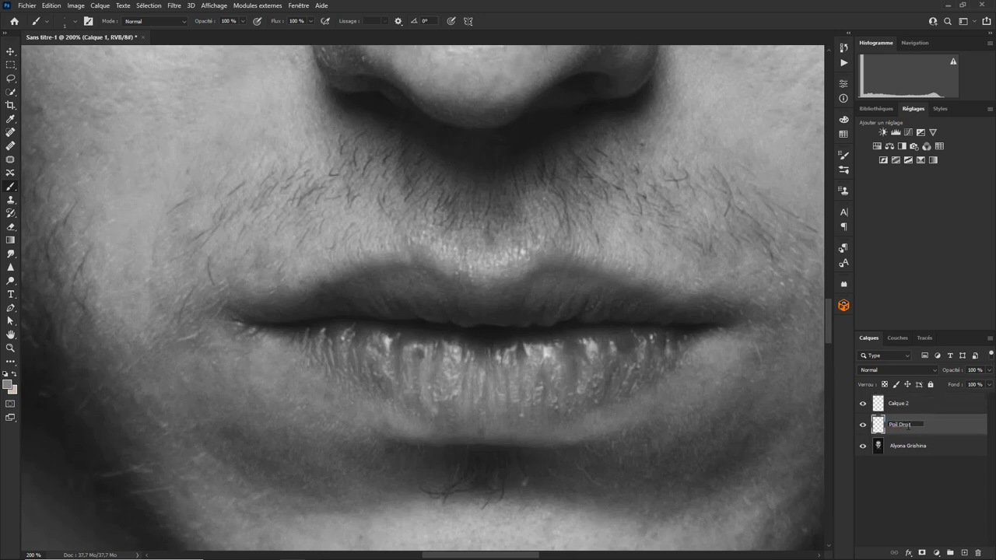
pyautogui.press('Return')
pyautogui.doubleClick(901, 404)
pyautogui.write('P')
pyautogui.write(' Gauc')
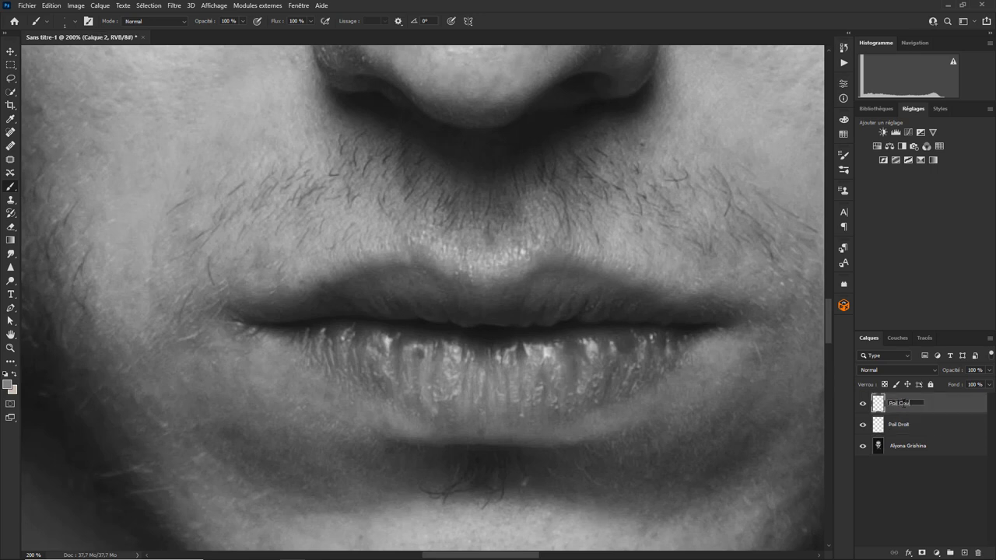
pyautogui.write('e')
pyautogui.press('Return')
# - Set both Poil Courbe and Poil Droit to Produit blend mode
pyautogui.click(915, 369)
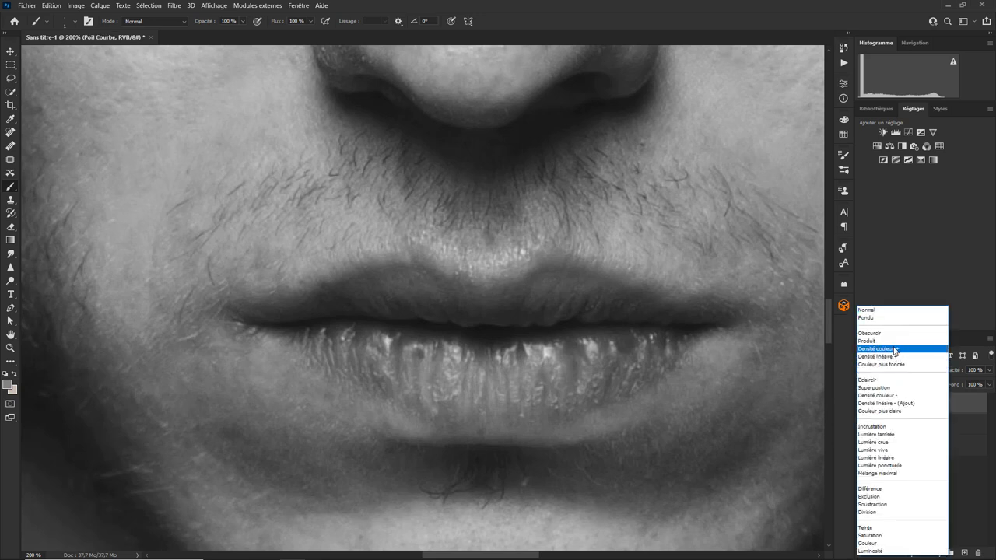
pyautogui.click(911, 343)
pyautogui.click(915, 427)
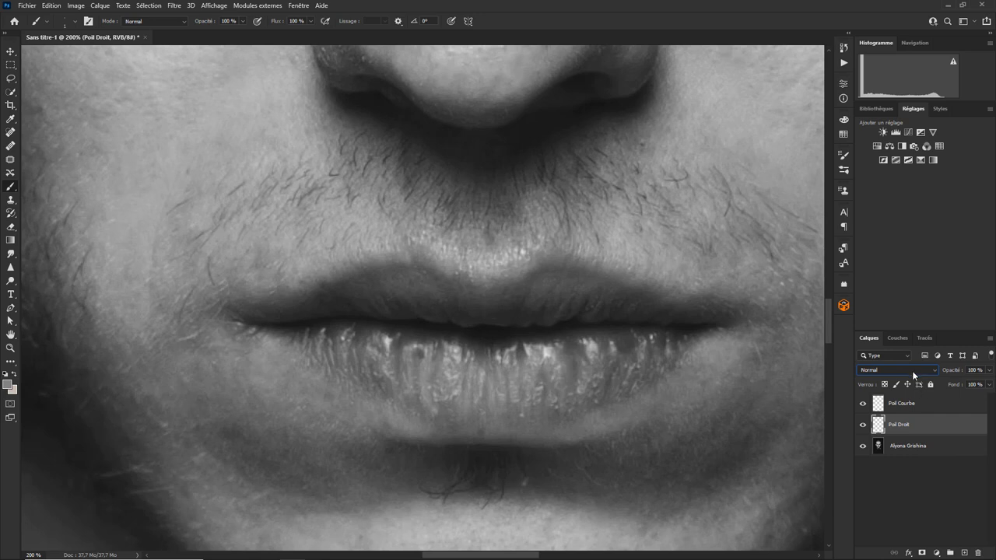
pyautogui.click(912, 371)
pyautogui.click(892, 343)
# - Set the foreground colour to mid-grey 808080 with lightness 50
pyautogui.press('i')
pyautogui.click(8, 384)
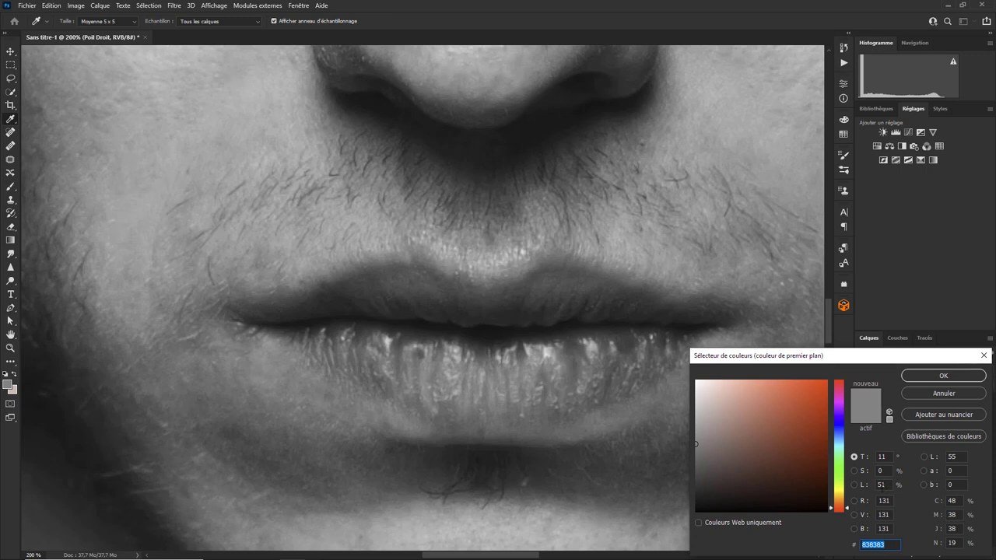
pyautogui.click(881, 485)
pyautogui.write('50')
pyautogui.click(942, 376)
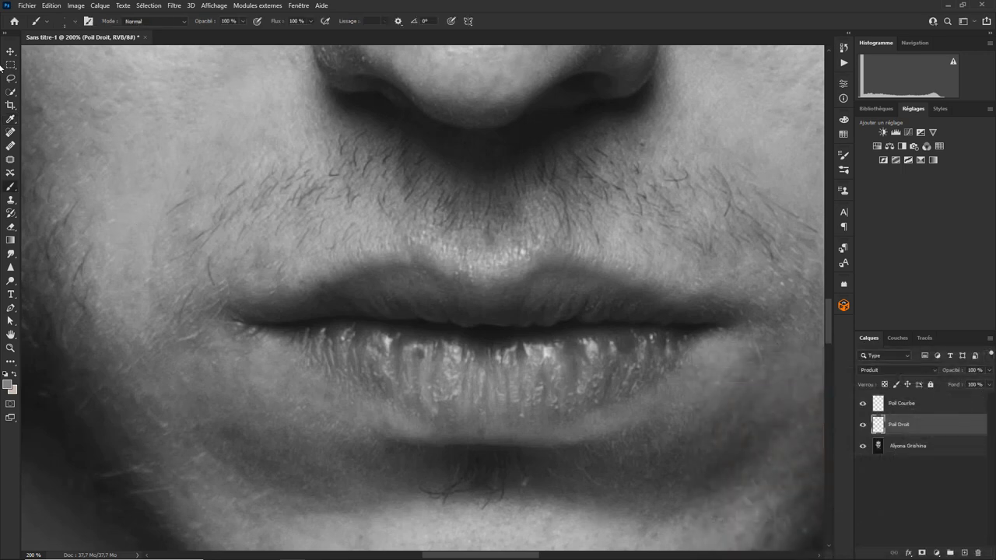
pyautogui.click(75, 21)
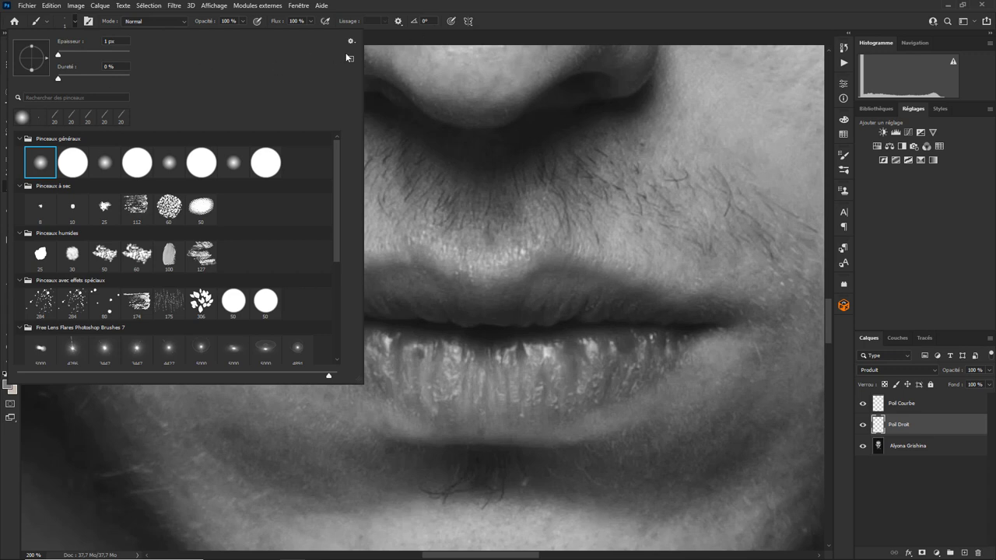
# - Paint a short straight hair on the Poil Droit layer, redoing it shorter
pyautogui.press('Escape')
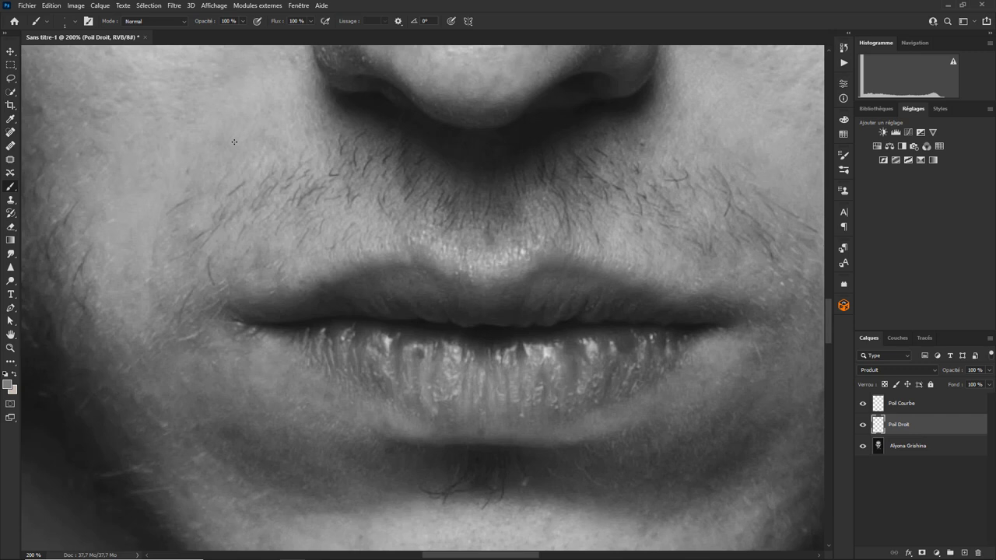
pyautogui.moveTo(220, 126); pyautogui.dragTo(220, 154)
pyautogui.hotkey('ctrl', 'z')
pyautogui.moveTo(226, 126); pyautogui.dragTo(227, 141)
# - On Poil Courbe, paint a curved hair beside it, undoing attempts to redraw
pyautogui.click(900, 403)
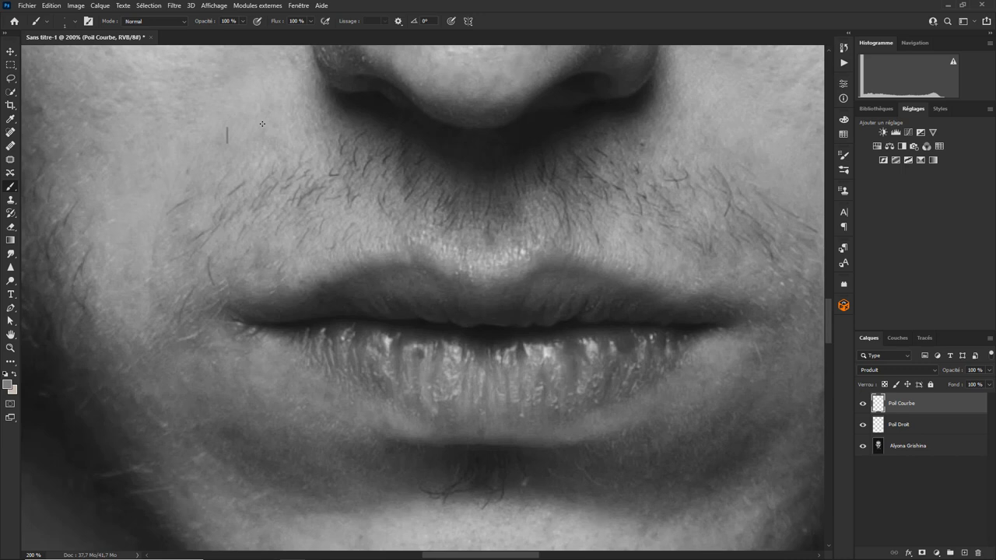
pyautogui.moveTo(263, 123); pyautogui.dragTo(259, 146)
pyautogui.hotkey('ctrl', 'z')
pyautogui.moveTo(262, 122)
pyautogui.mouseDown()
pyautogui.moveTo(263, 149)
pyautogui.moveTo(250, 142)
pyautogui.moveTo(259, 145)
pyautogui.mouseUp()
pyautogui.hotkey('ctrl', 'z')
pyautogui.hotkey('ctrl', 'z')
pyautogui.hotkey('ctrl', 'z')
pyautogui.hotkey('ctrl', 'z')
# - Apply a 0,1 px Flou gaussien to the Poil Droit layer
pyautogui.click(902, 425)
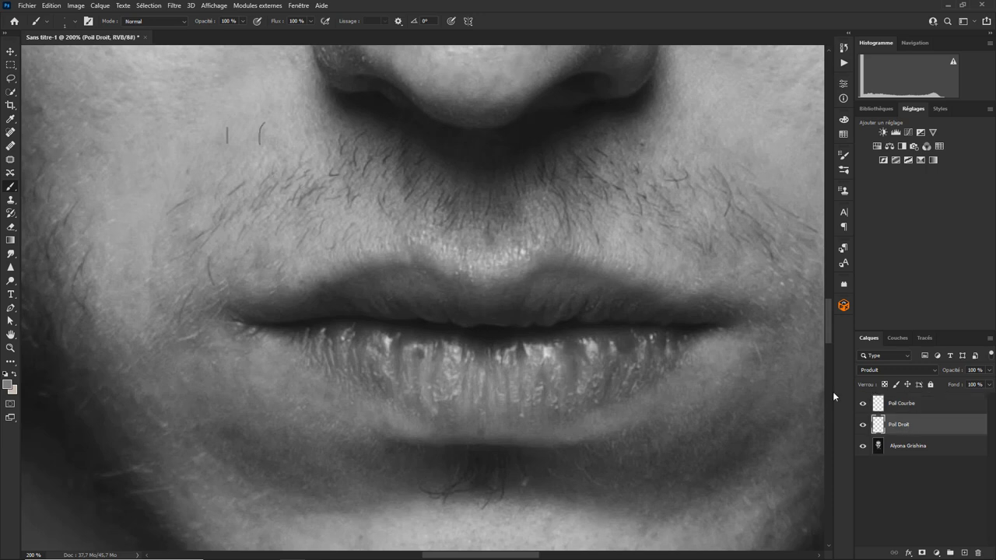
pyautogui.click(173, 5)
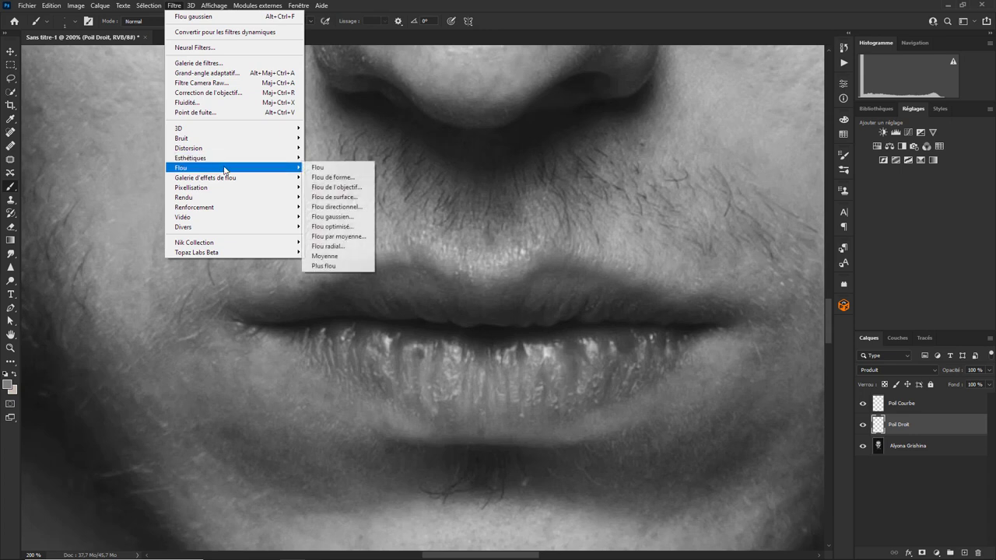
pyautogui.click(344, 215)
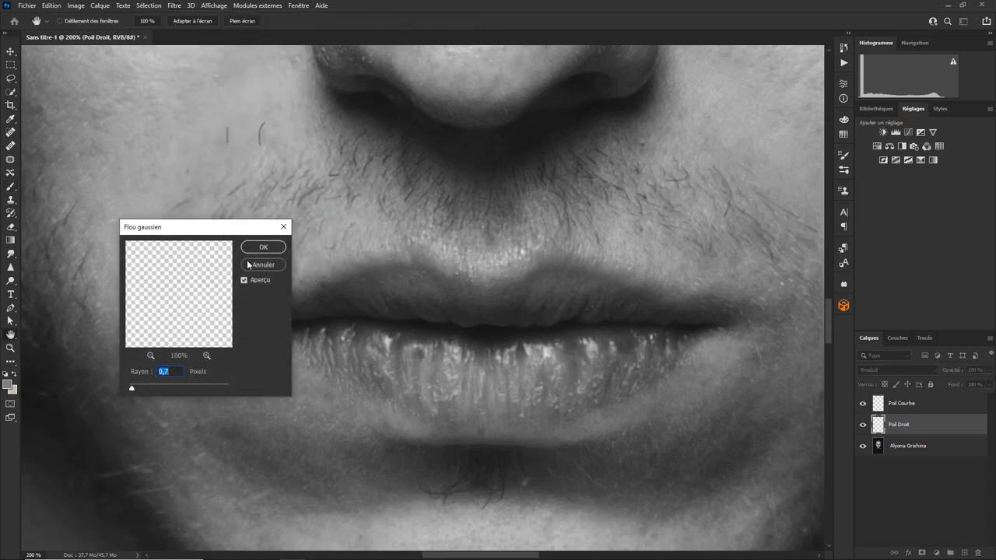
pyautogui.moveTo(133, 387); pyautogui.dragTo(130, 389)
pyautogui.moveTo(131, 386); pyautogui.dragTo(131, 390)
pyautogui.click(130, 391)
pyautogui.moveTo(130, 390); pyautogui.dragTo(131, 391)
pyautogui.click(263, 246)
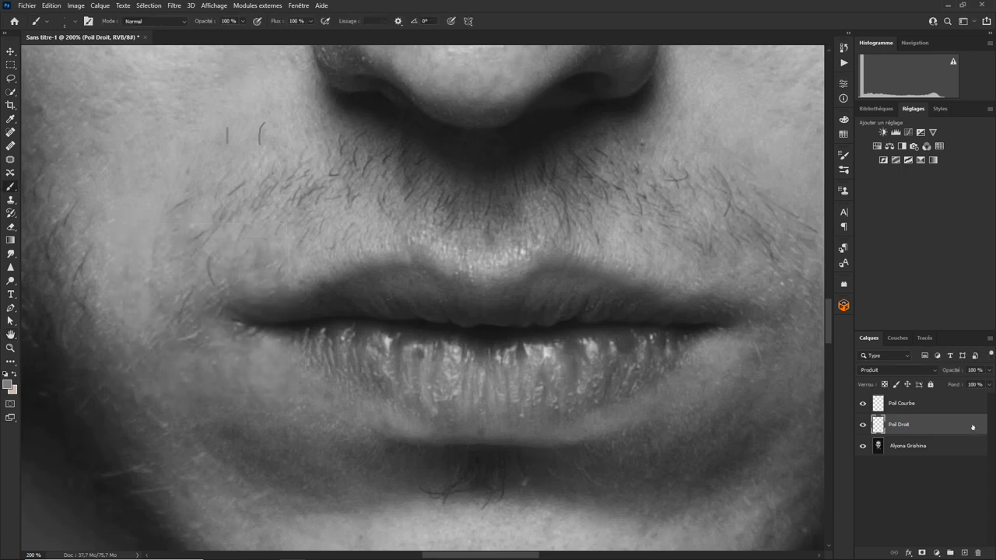
# - Reapply the same 0,1 px Gaussian blur to Poil Courbe, then switch to the eraser
pyautogui.click(961, 403)
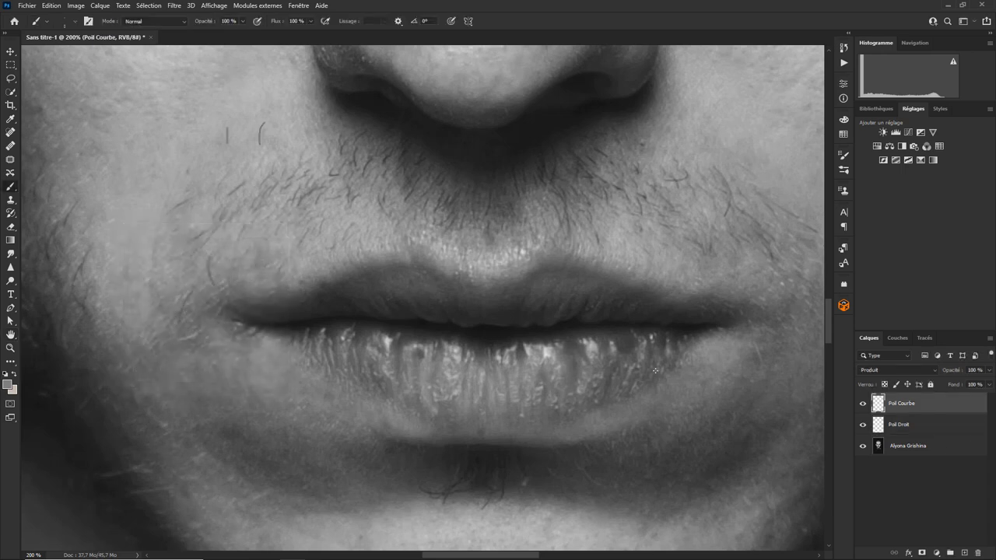
pyautogui.click(174, 6)
pyautogui.click(178, 19)
pyautogui.hotkey('alt', '[')
pyautogui.press('e')
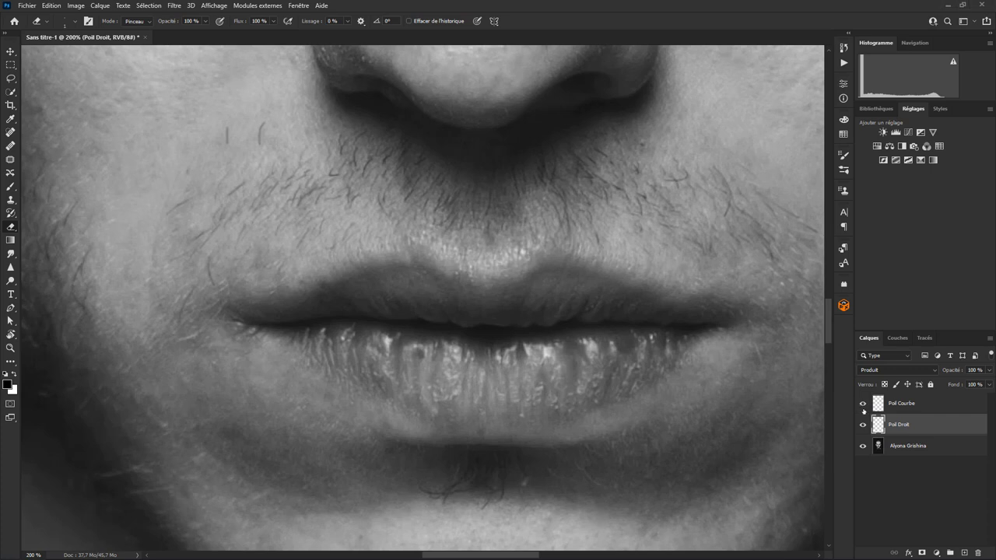
# - Hide Poil Courbe and the photo, and marquee-select the straight hair
pyautogui.click(863, 404)
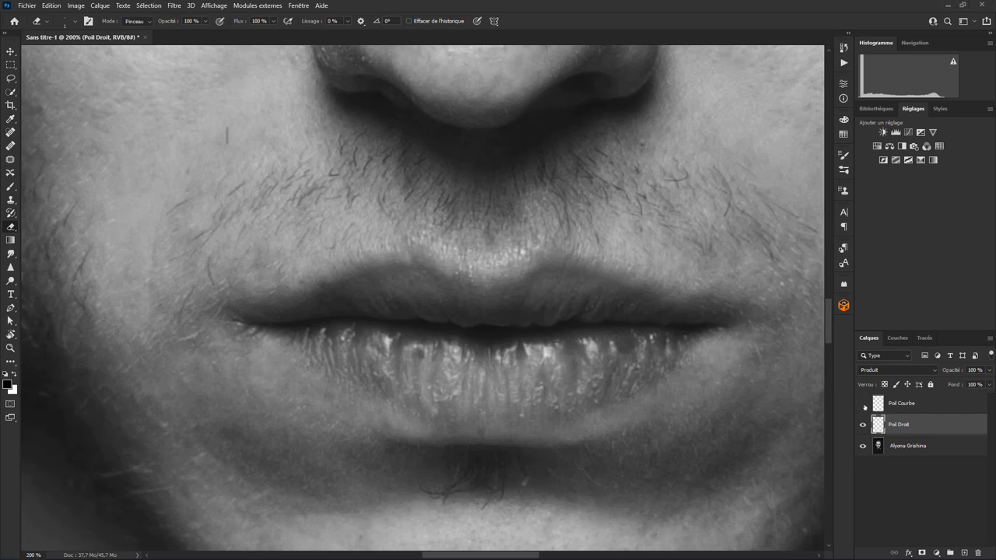
pyautogui.click(863, 448)
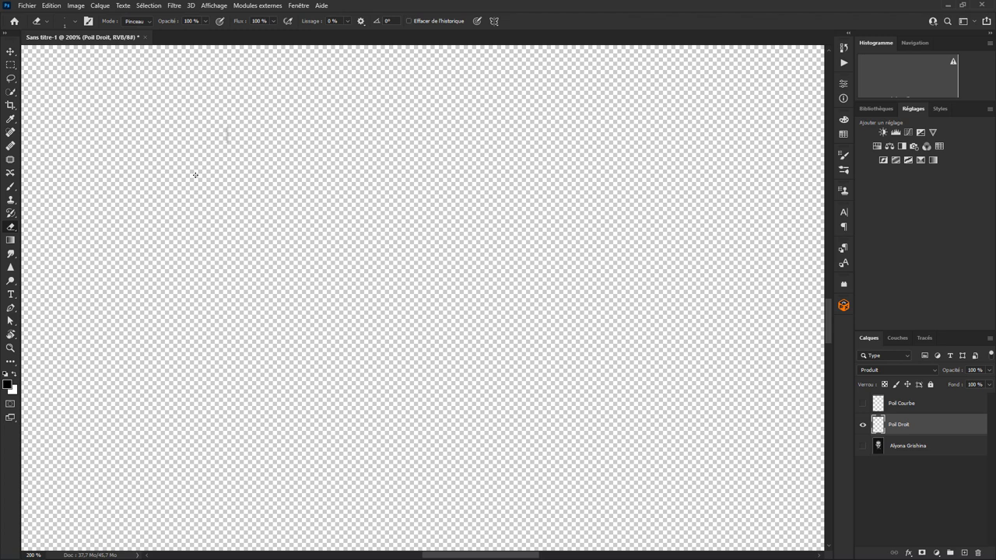
pyautogui.click(11, 65)
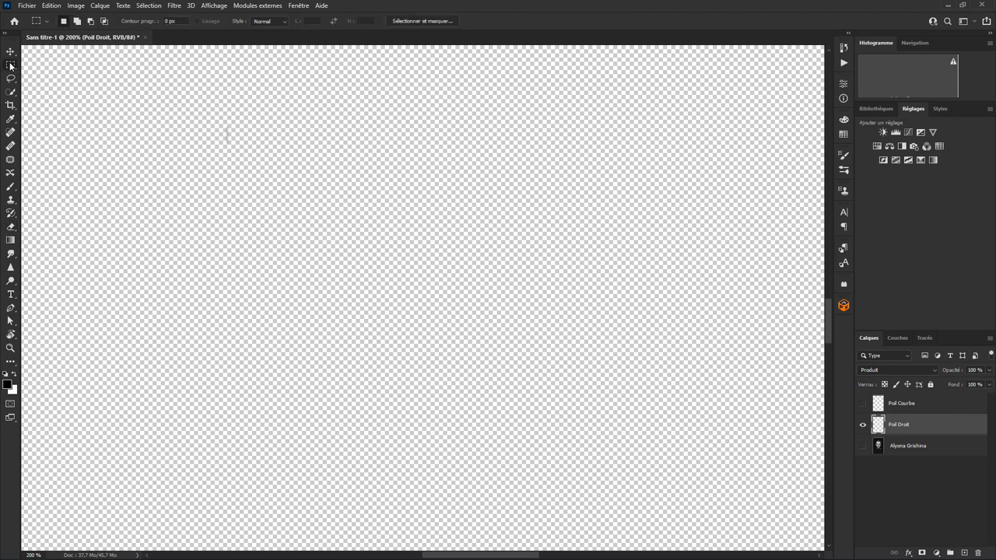
pyautogui.moveTo(211, 116); pyautogui.dragTo(246, 154)
# - Define the selected hair as a brush preset named Poil Droit
pyautogui.click(50, 5)
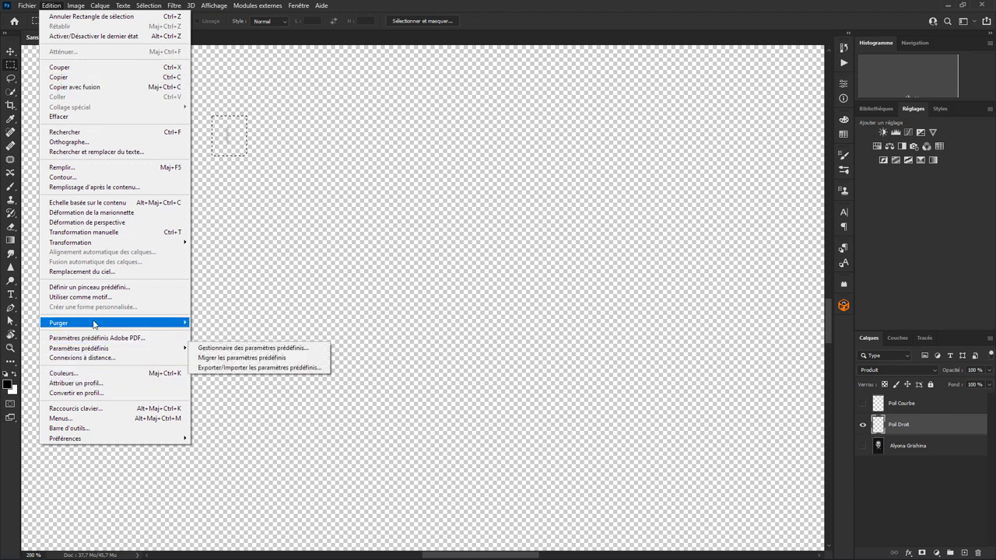
pyautogui.click(106, 288)
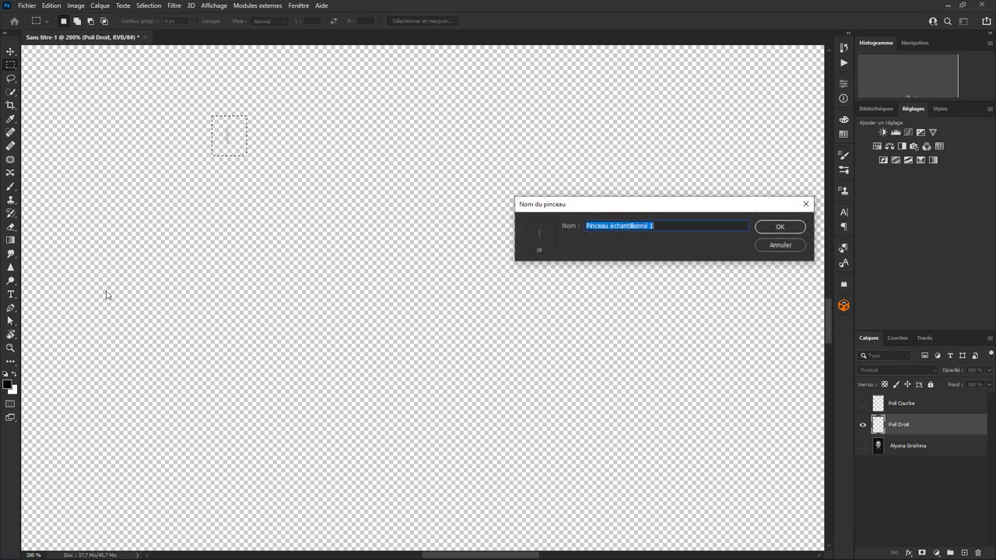
pyautogui.write('Poil Droit')
pyautogui.press('Return')
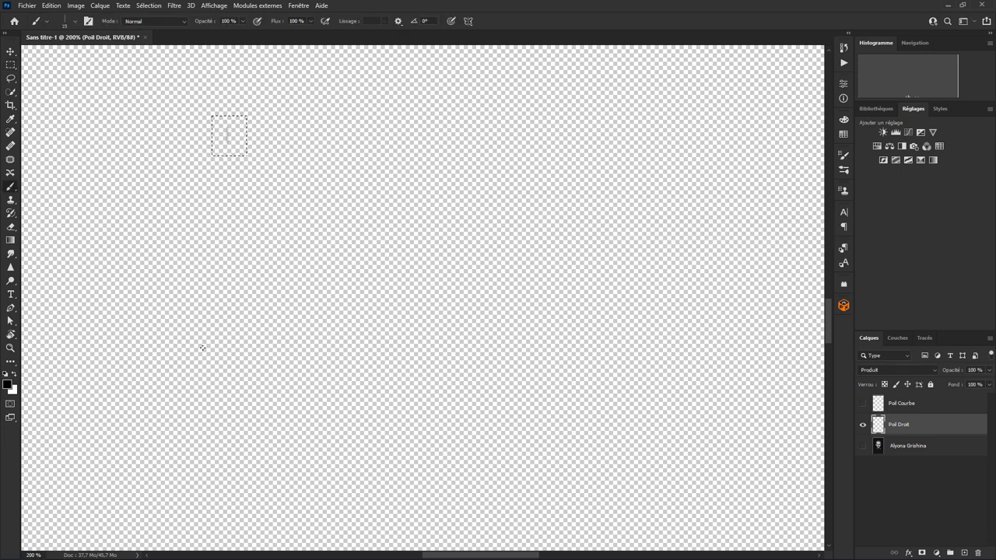
# - Show the photo again, deselect, and try then undo a test hair-brush stroke
pyautogui.click(863, 448)
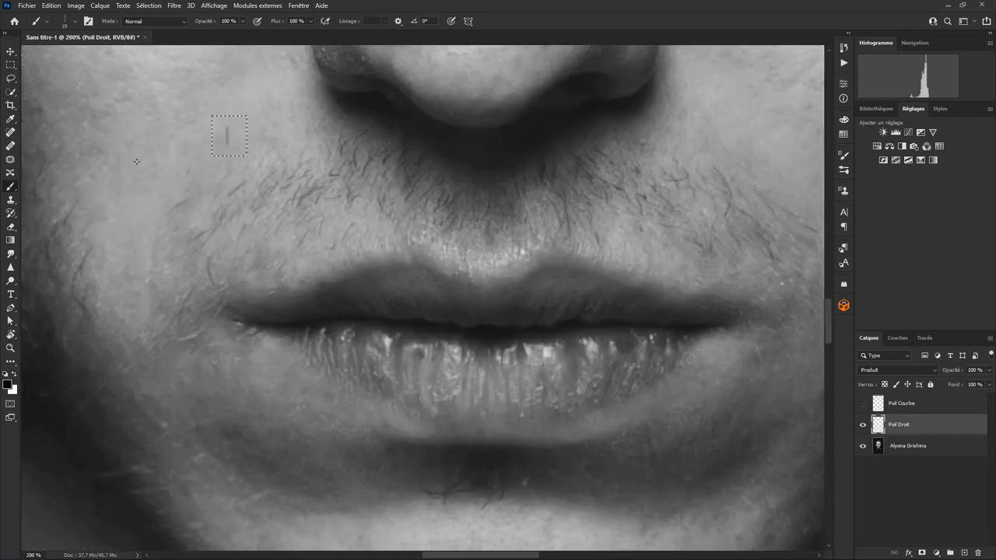
pyautogui.hotkey('ctrl', 'd')
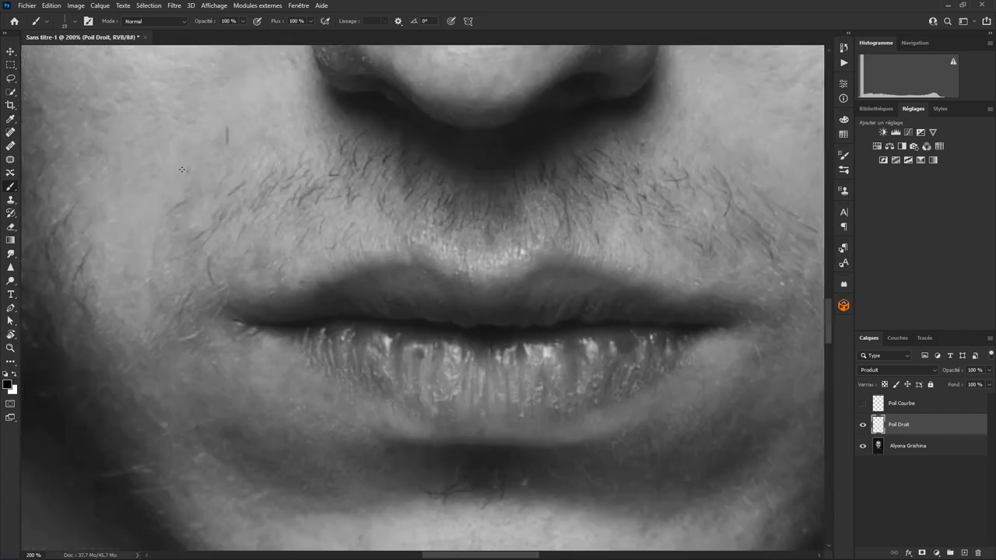
pyautogui.moveTo(81, 117)
pyautogui.mouseDown()
pyautogui.moveTo(134, 217)
pyautogui.moveTo(256, 202)
pyautogui.mouseUp()
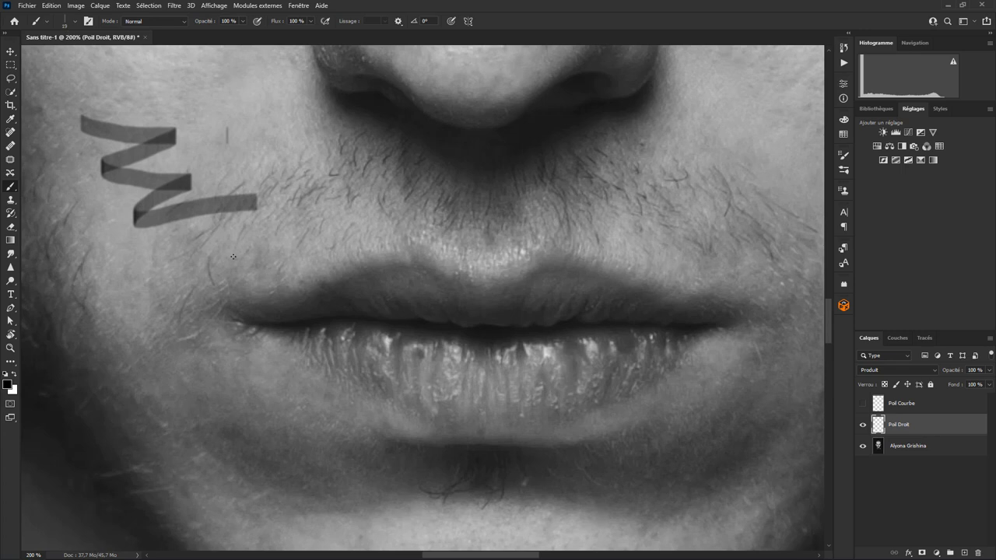
pyautogui.hotkey('ctrl', 'z')
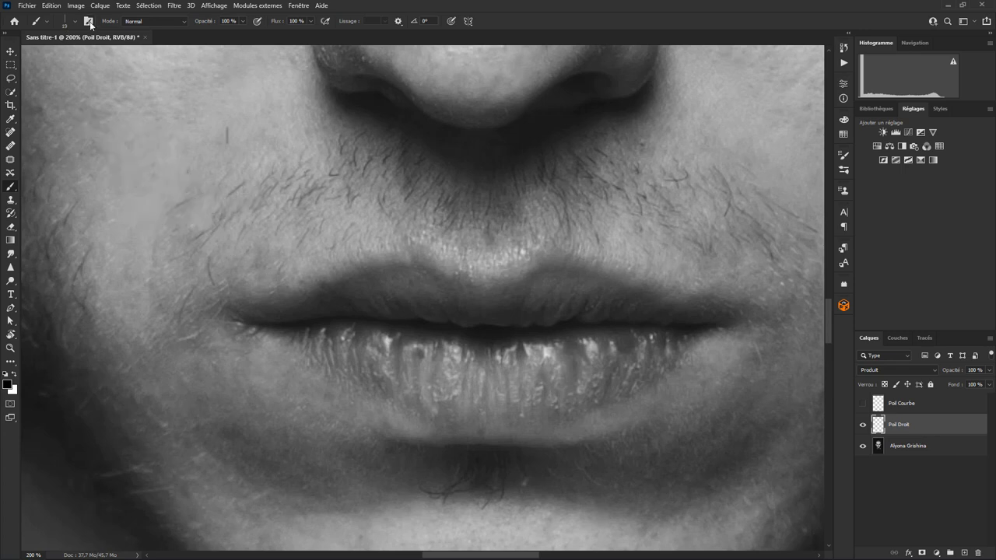
# - Enable Shape Dynamics with size and angle jitter on the hair brush
pyautogui.click(89, 21)
pyautogui.click(630, 197)
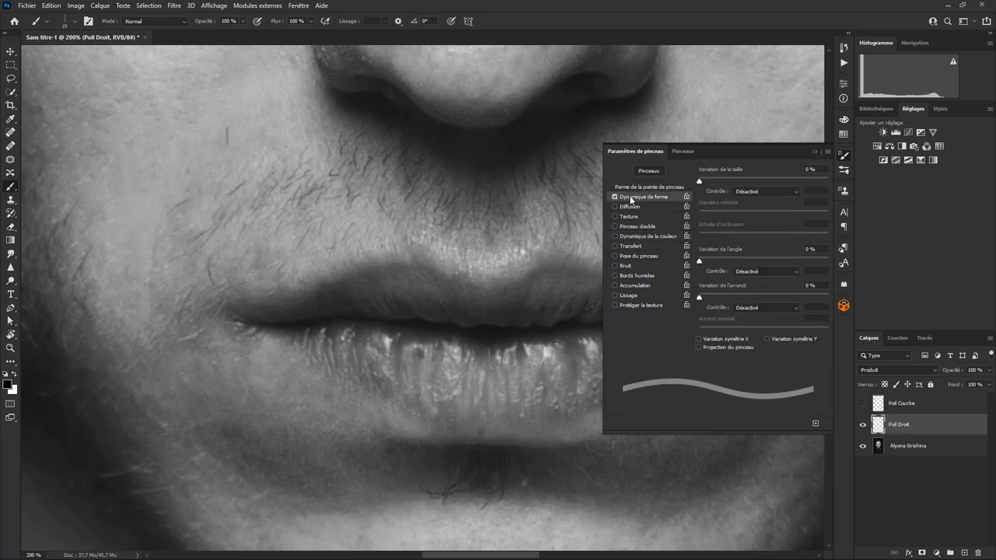
pyautogui.moveTo(699, 181)
pyautogui.mouseDown()
pyautogui.moveTo(729, 183)
pyautogui.moveTo(719, 185)
pyautogui.mouseUp()
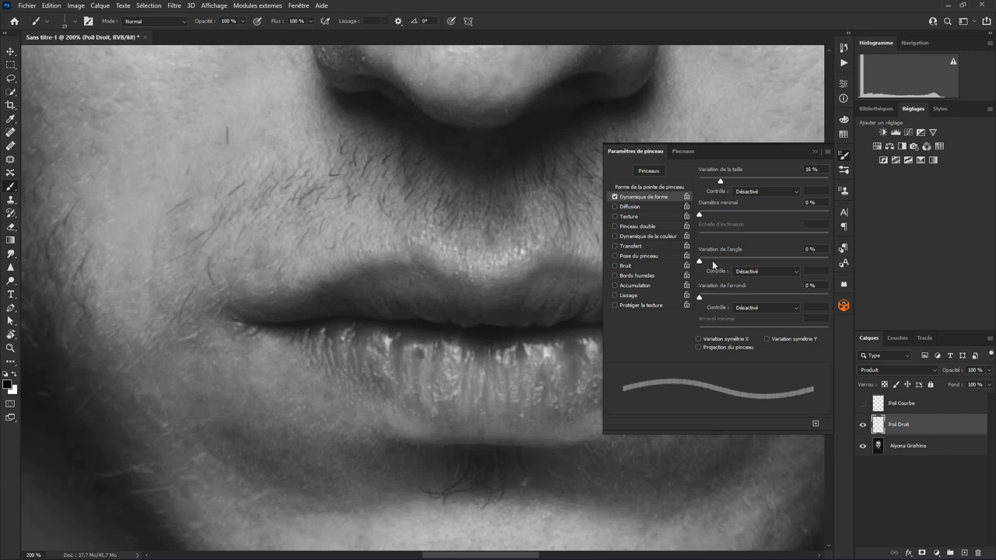
pyautogui.moveTo(703, 260); pyautogui.dragTo(711, 264)
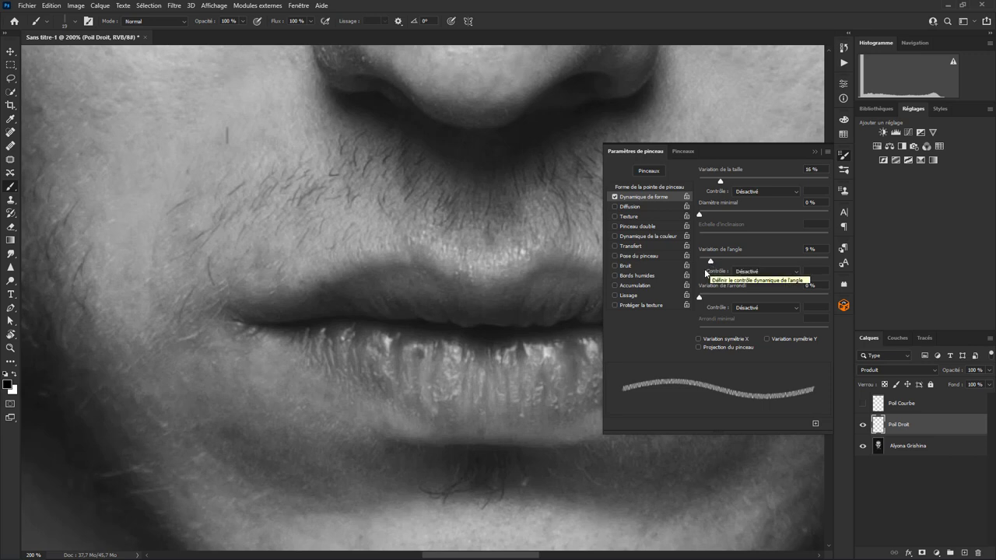
# - Enable Scattering on both axes at about 373%
pyautogui.click(624, 207)
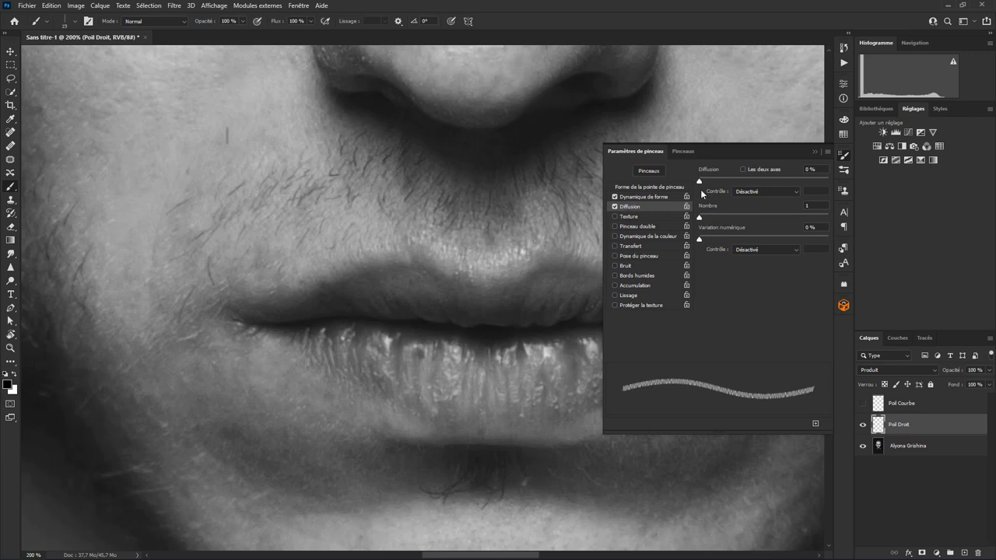
pyautogui.moveTo(701, 182); pyautogui.dragTo(737, 186)
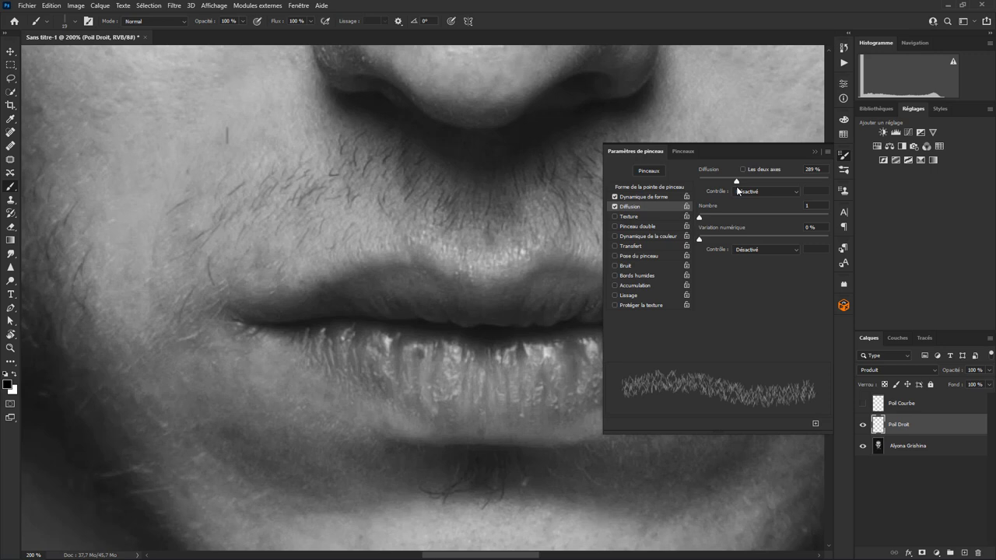
pyautogui.click(743, 169)
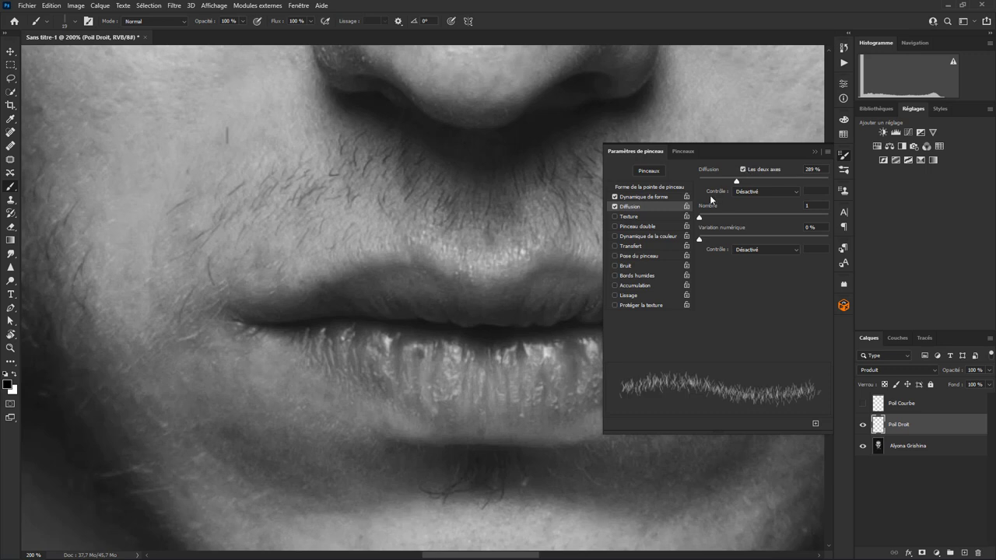
pyautogui.moveTo(761, 187); pyautogui.dragTo(747, 184)
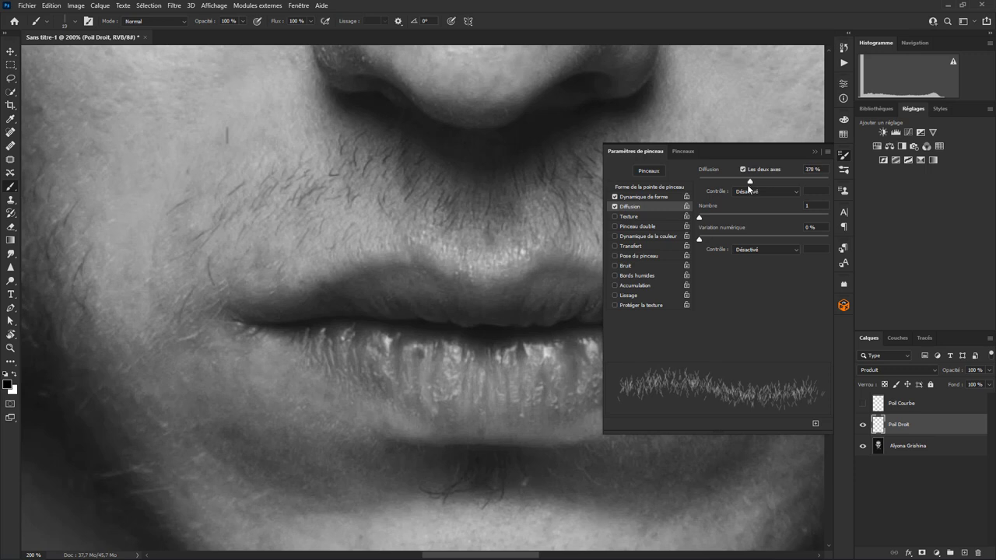
# - Enable Color Dynamics with 20% brightness variation and add a new empty layer
pyautogui.click(661, 236)
pyautogui.moveTo(724, 271)
pyautogui.mouseDown()
pyautogui.moveTo(700, 271)
pyautogui.moveTo(728, 271)
pyautogui.moveTo(713, 280)
pyautogui.mouseUp()
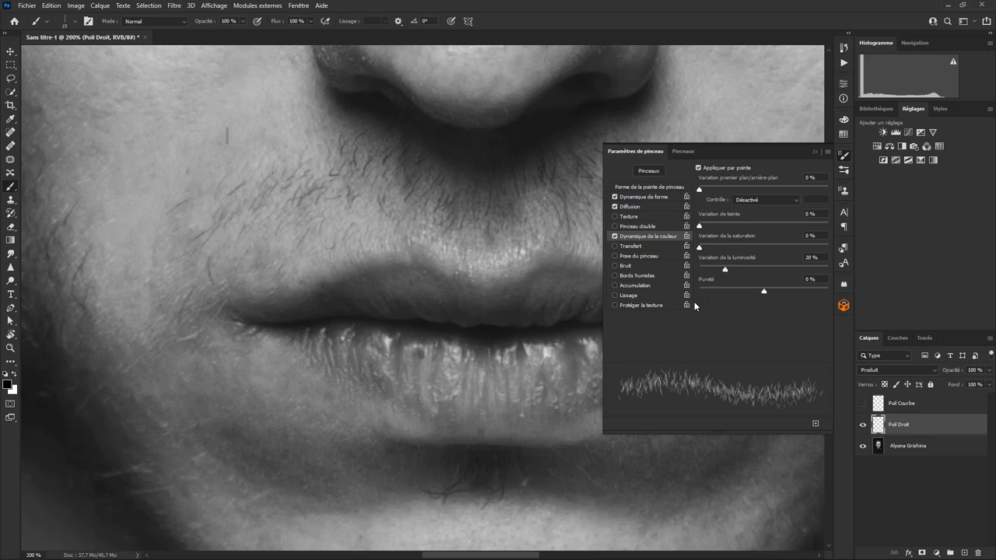
pyautogui.click(964, 553)
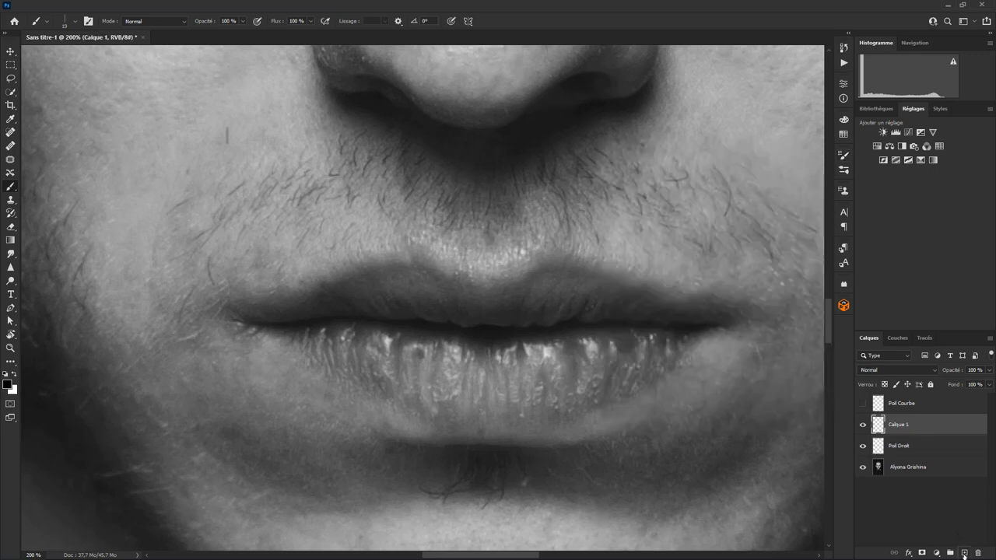
# - Rename Calque 1 to 'Moustache droite' and set its blend mode to Produit
pyautogui.doubleClick(897, 425)
pyautogui.write('Moustache droite')
pyautogui.press('Return')
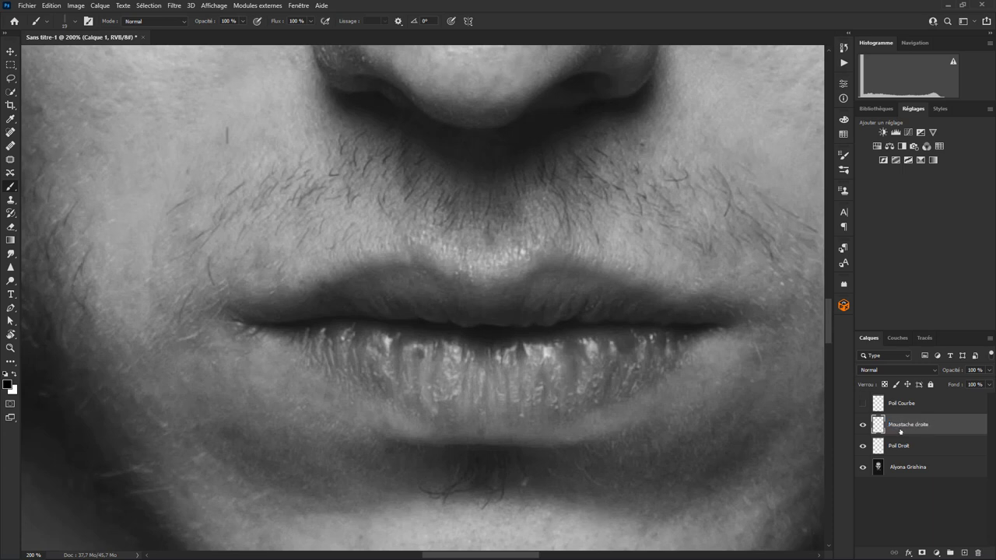
pyautogui.click(893, 370)
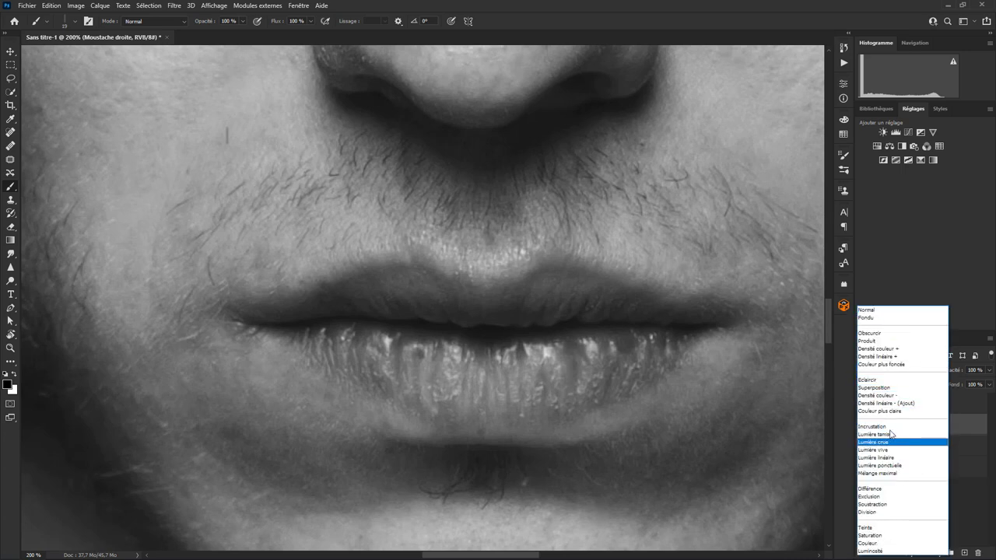
pyautogui.click(893, 340)
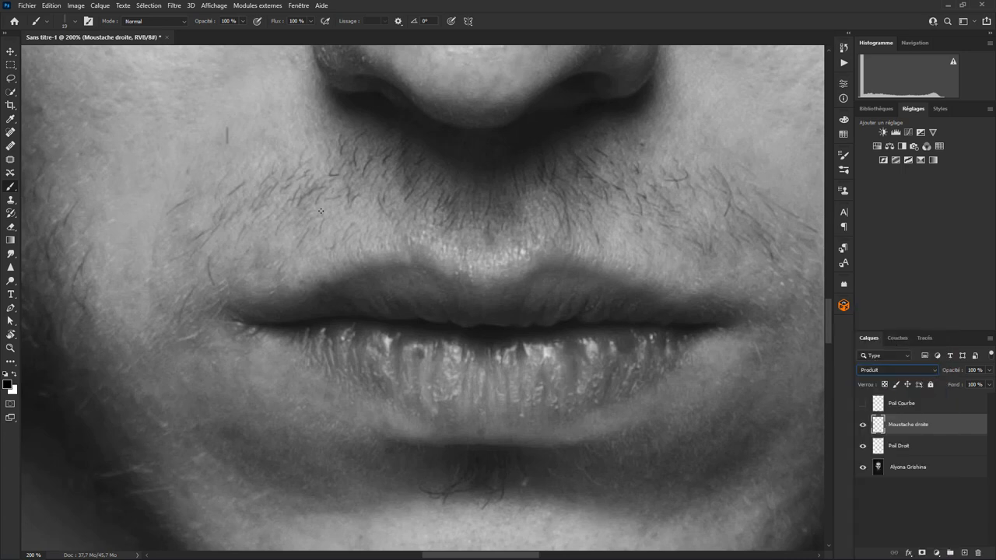
# - Paint thin stubble hairs just below the nose, undoing one misplaced stroke
pyautogui.moveTo(254, 224); pyautogui.dragTo(342, 180)
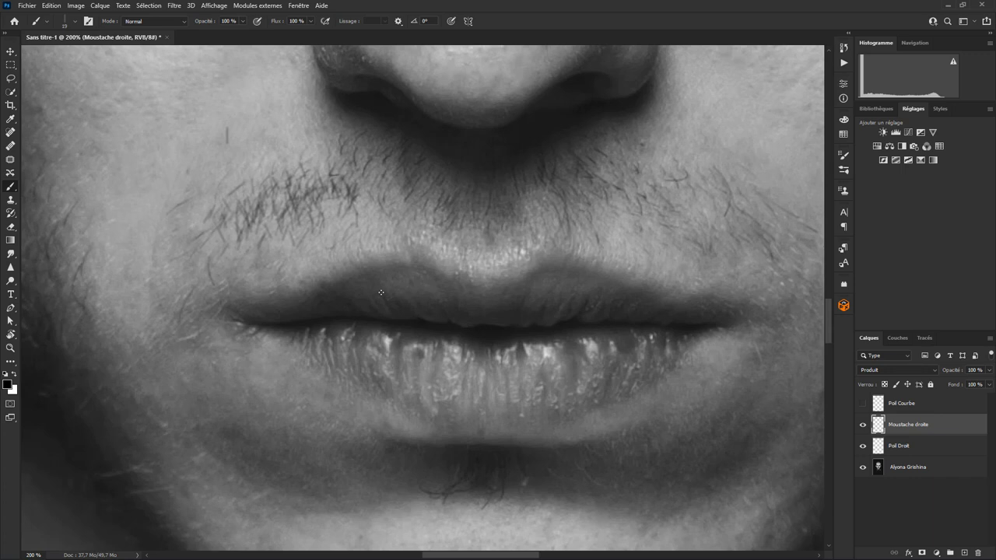
pyautogui.hotkey('ctrl', 'z')
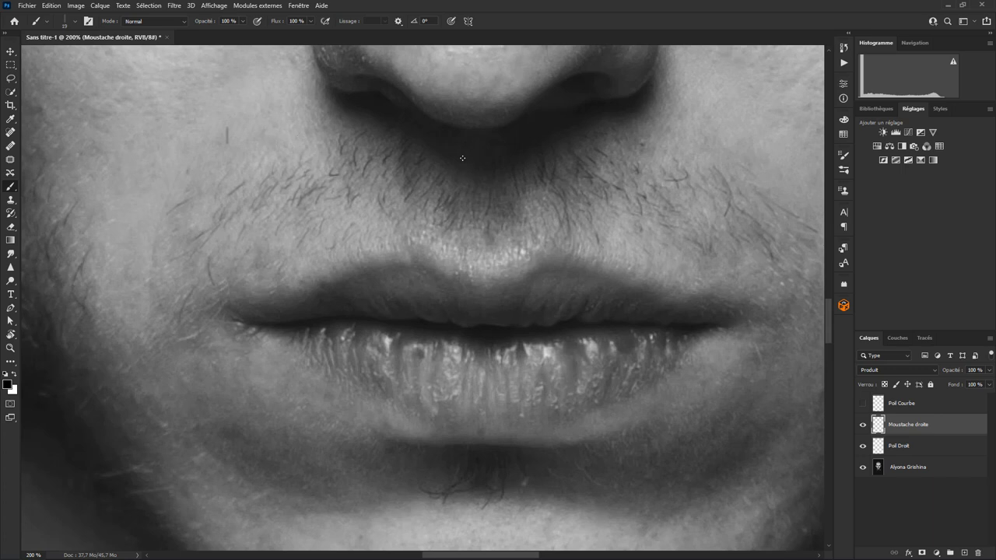
pyautogui.moveTo(488, 204)
pyautogui.mouseDown()
pyautogui.moveTo(476, 244)
pyautogui.moveTo(498, 237)
pyautogui.mouseUp()
pyautogui.moveTo(516, 213)
pyautogui.mouseDown()
pyautogui.moveTo(517, 245)
pyautogui.moveTo(482, 253)
pyautogui.mouseUp()
pyautogui.moveTo(473, 224); pyautogui.dragTo(467, 236)
pyautogui.moveTo(437, 201); pyautogui.dragTo(433, 244)
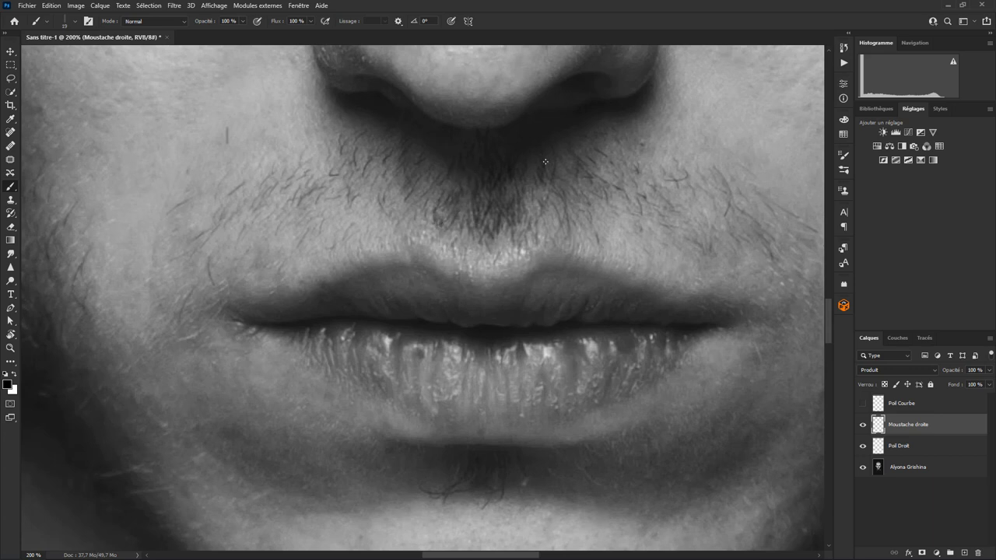
pyautogui.moveTo(528, 197); pyautogui.dragTo(521, 219)
pyautogui.moveTo(426, 192); pyautogui.dragTo(423, 168)
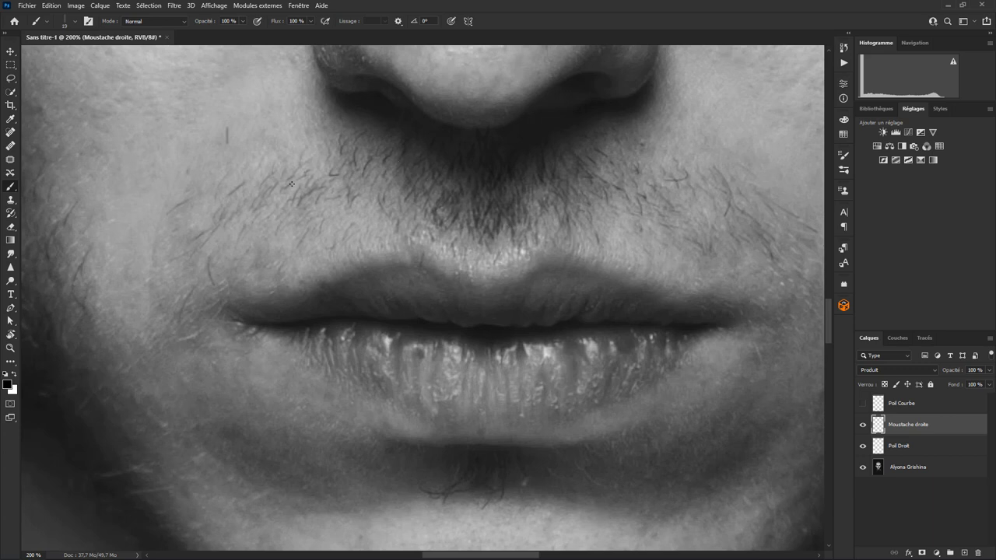
# - Rotate the brush tip to -93° and paint hairs on the left moustache, undoing one
pyautogui.click(76, 22)
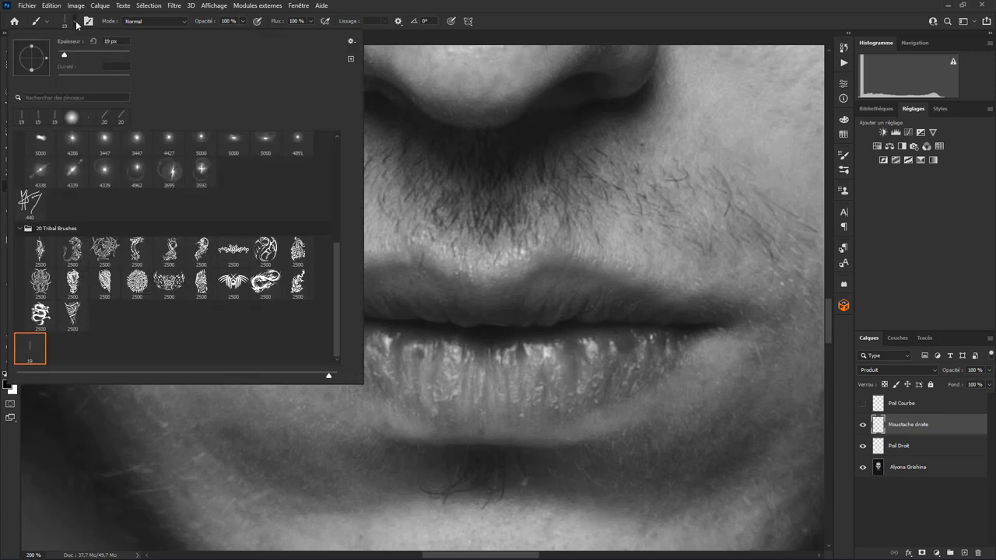
pyautogui.click(31, 77)
pyautogui.click(389, 210)
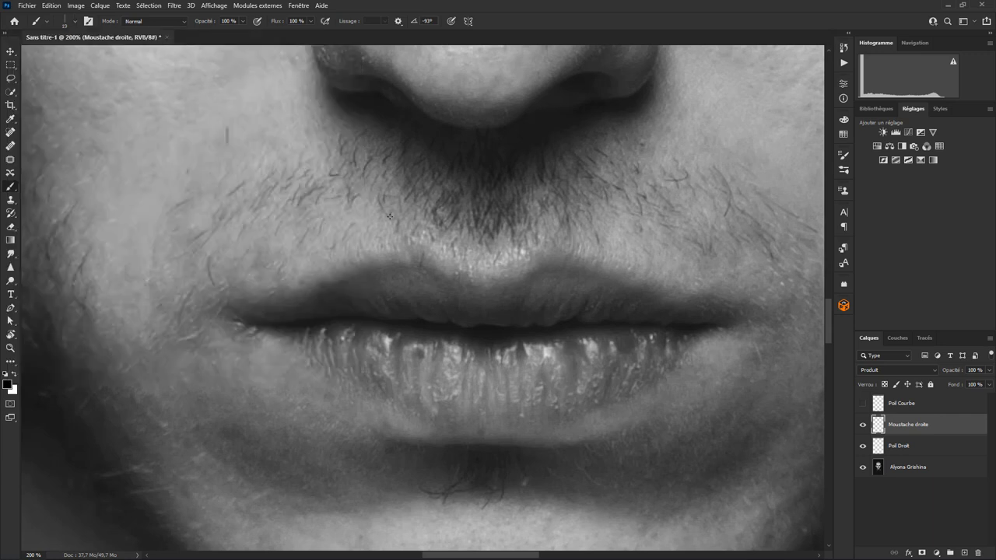
pyautogui.moveTo(297, 214); pyautogui.dragTo(363, 215)
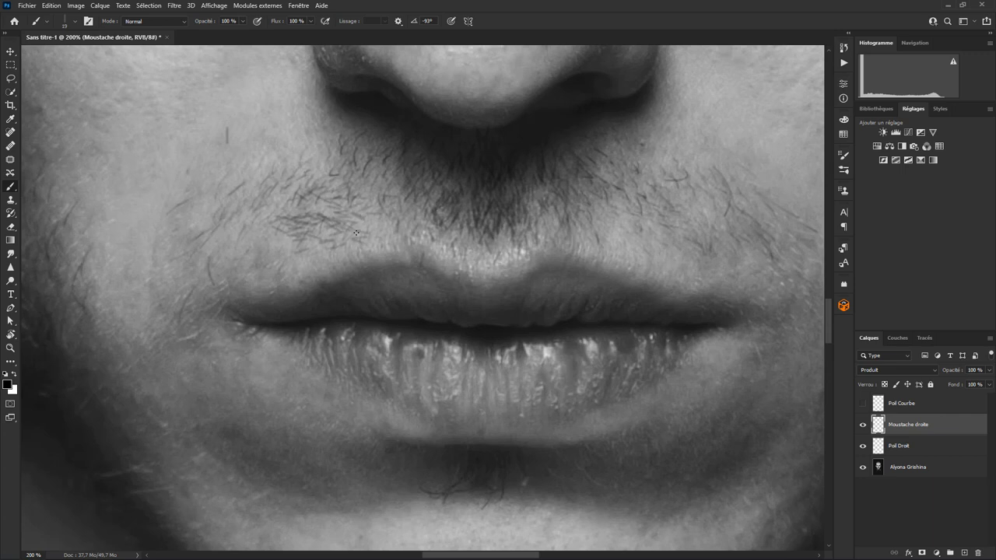
pyautogui.moveTo(288, 192); pyautogui.dragTo(342, 155)
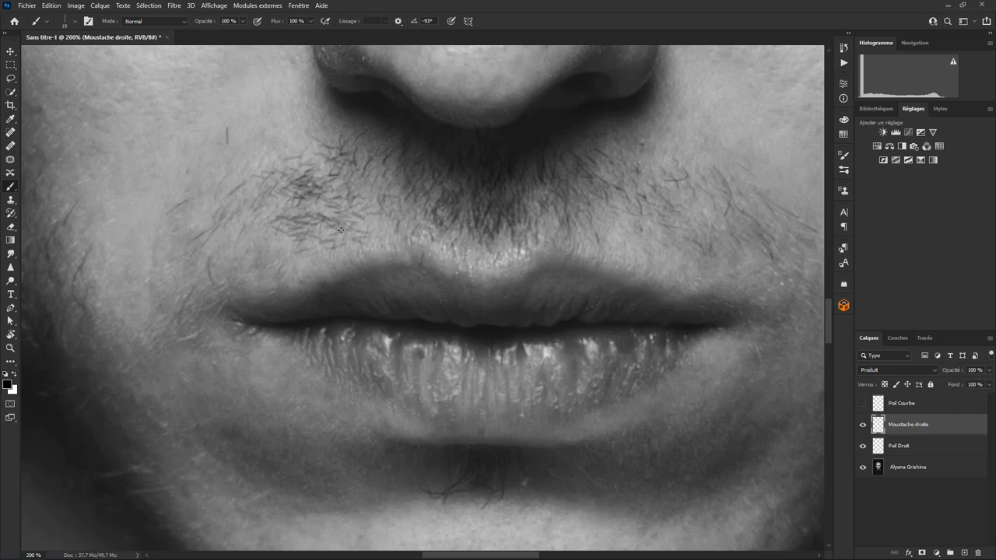
pyautogui.hotkey('ctrl', 'z')
pyautogui.hotkey('ctrl', 'z')
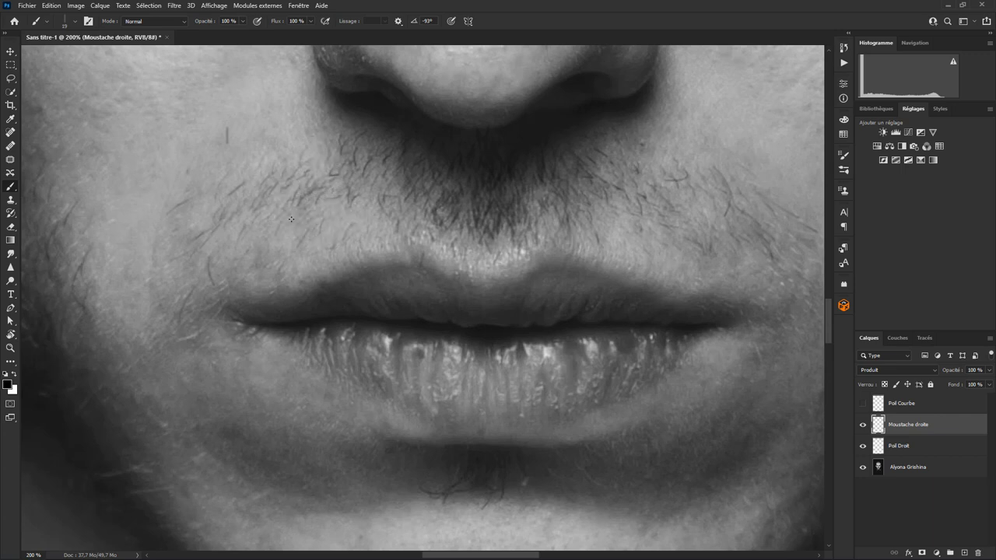
# - Stamp individual straight hairs across the left side toward the moustache centre
pyautogui.click(75, 22)
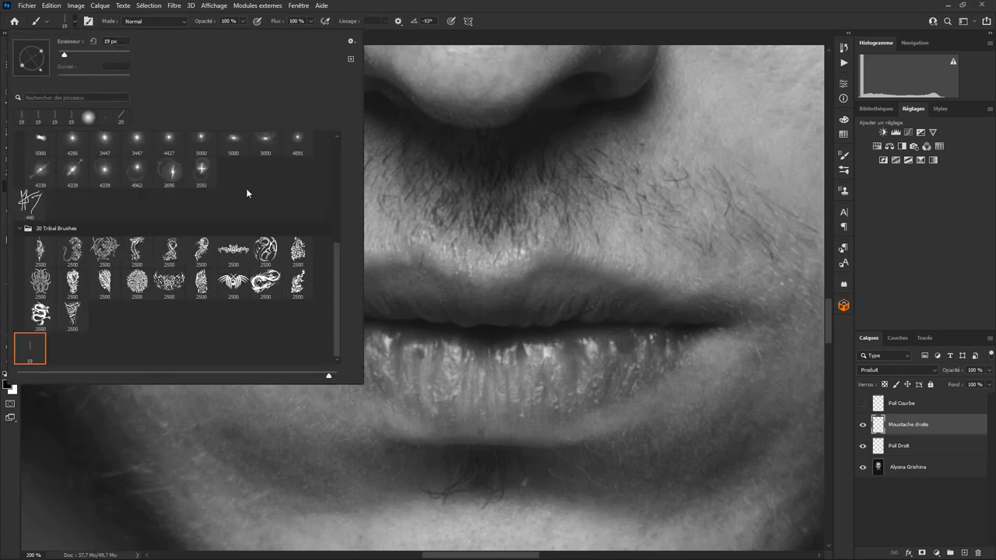
pyautogui.click(390, 214)
pyautogui.click(357, 231)
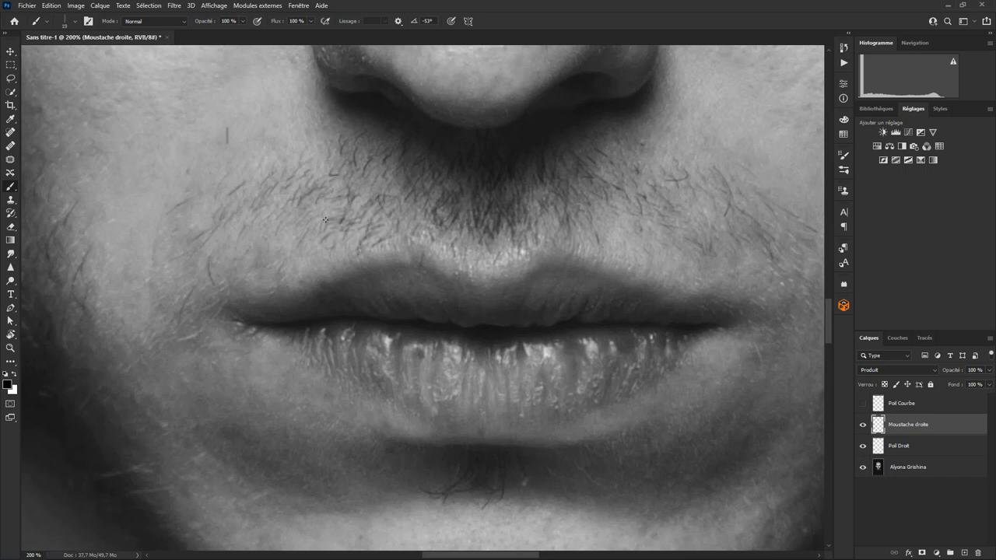
pyautogui.click(344, 178)
pyautogui.click(320, 191)
pyautogui.click(280, 225)
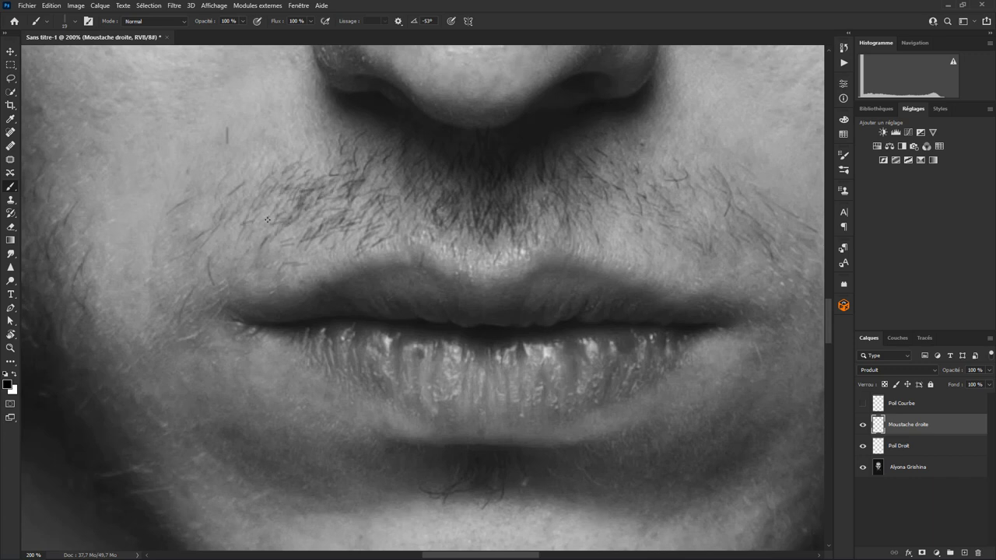
pyautogui.click(242, 245)
pyautogui.click(300, 197)
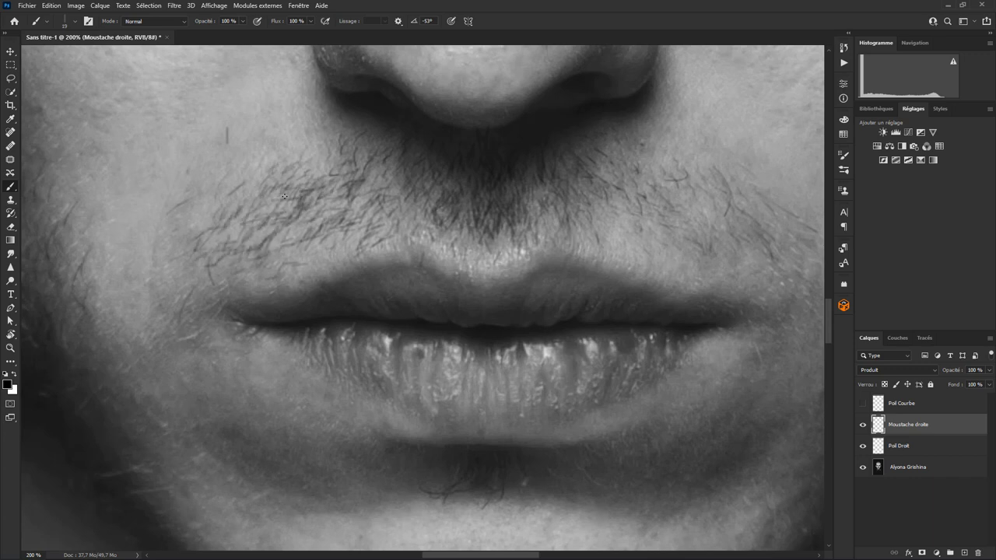
pyautogui.click(422, 216)
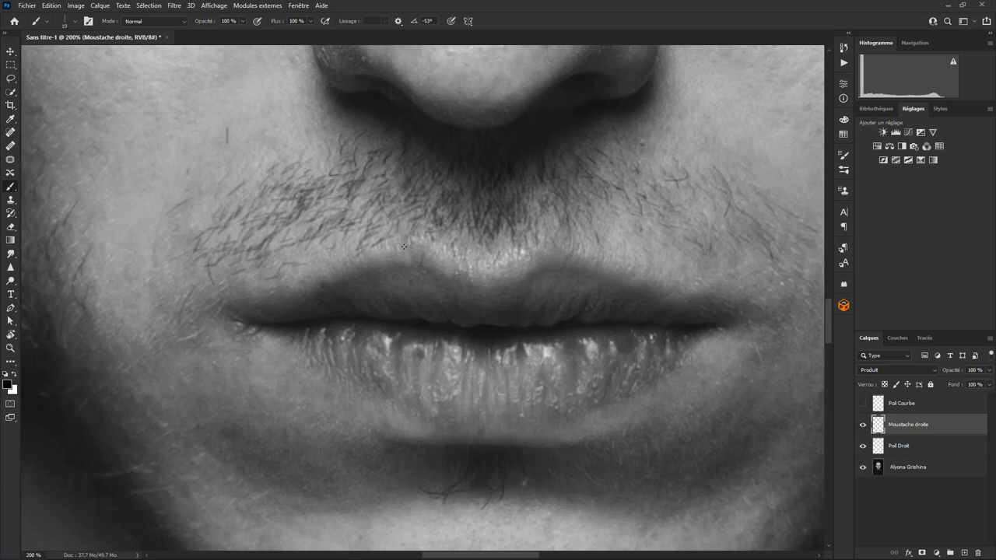
# - Set the brush angle to 37°, paint hairs on the right moustache, and view the whole portrait
pyautogui.click(76, 23)
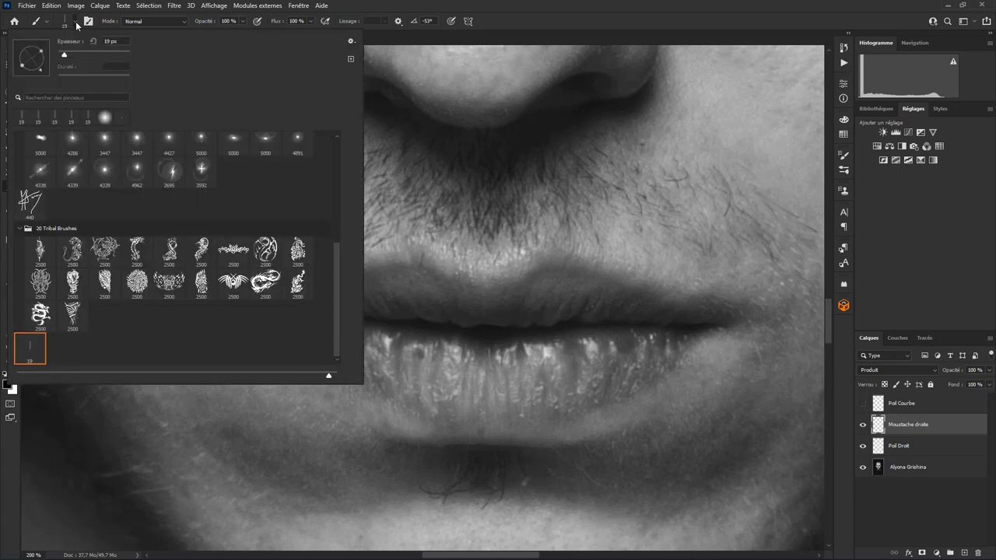
pyautogui.moveTo(42, 67); pyautogui.dragTo(42, 49)
pyautogui.click(601, 198)
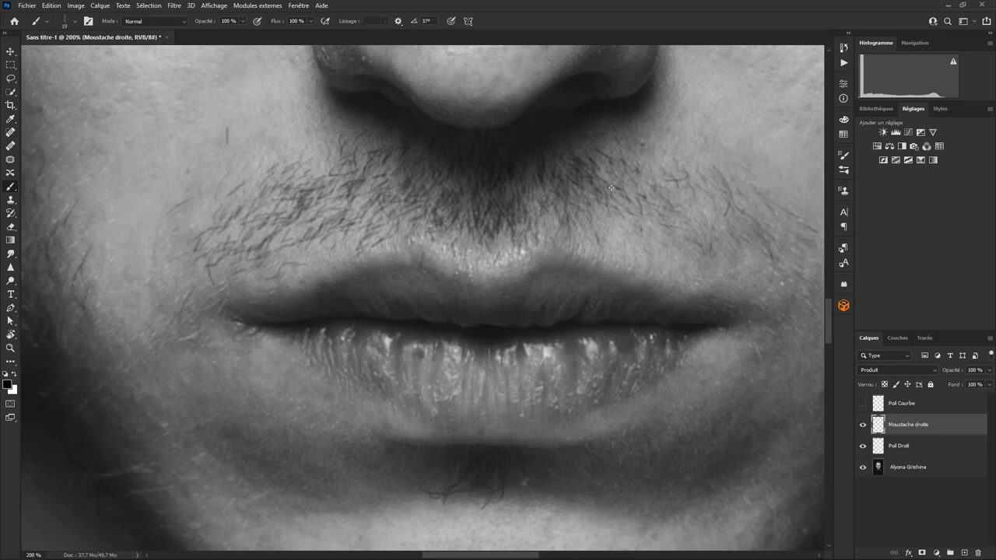
pyautogui.moveTo(632, 173); pyautogui.dragTo(688, 220)
pyautogui.moveTo(634, 204)
pyautogui.mouseDown()
pyautogui.moveTo(627, 243)
pyautogui.moveTo(677, 258)
pyautogui.mouseUp()
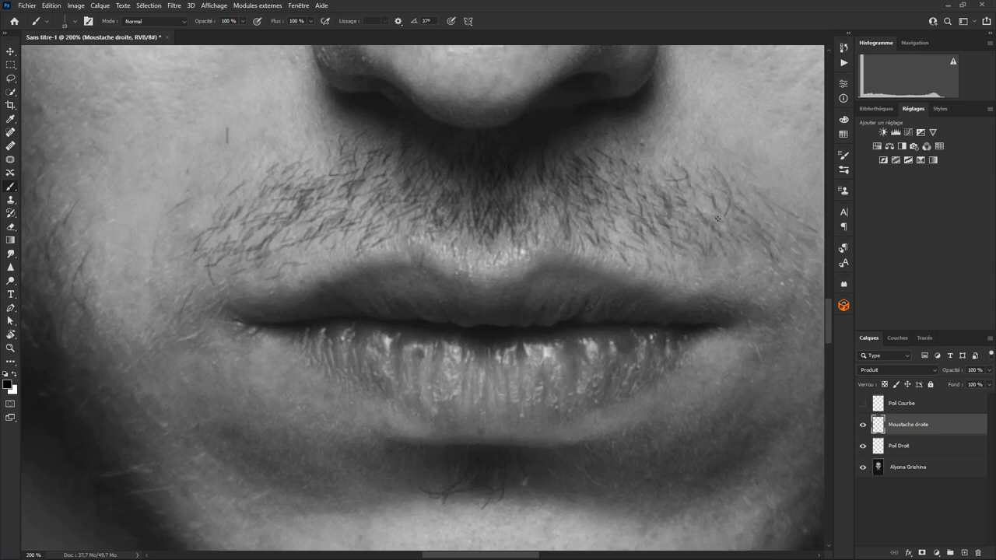
pyautogui.moveTo(735, 235)
pyautogui.mouseDown()
pyautogui.moveTo(726, 255)
pyautogui.moveTo(759, 233)
pyautogui.moveTo(752, 182)
pyautogui.mouseUp()
pyautogui.moveTo(683, 193); pyautogui.dragTo(704, 179)
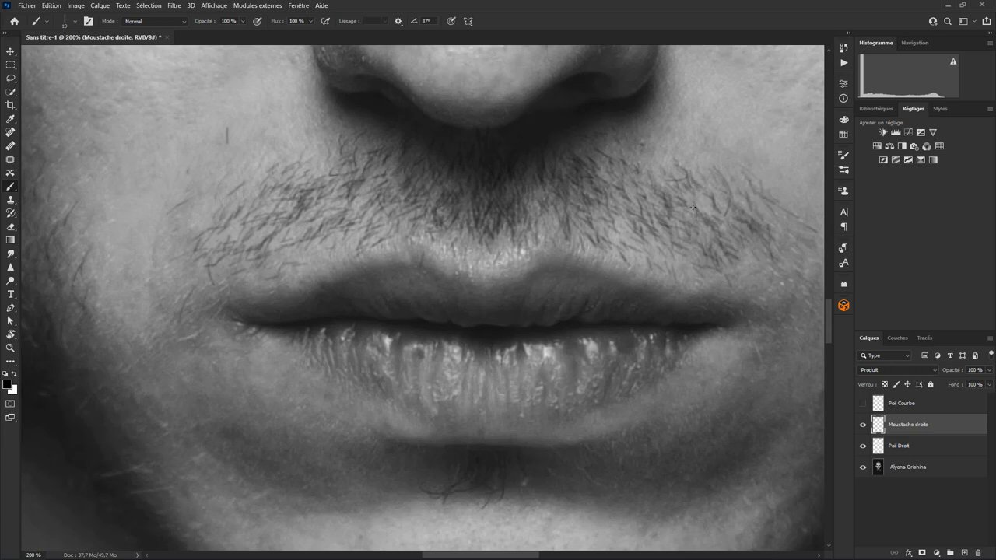
pyautogui.moveTo(628, 185); pyautogui.dragTo(643, 161)
pyautogui.moveTo(643, 215); pyautogui.dragTo(639, 201)
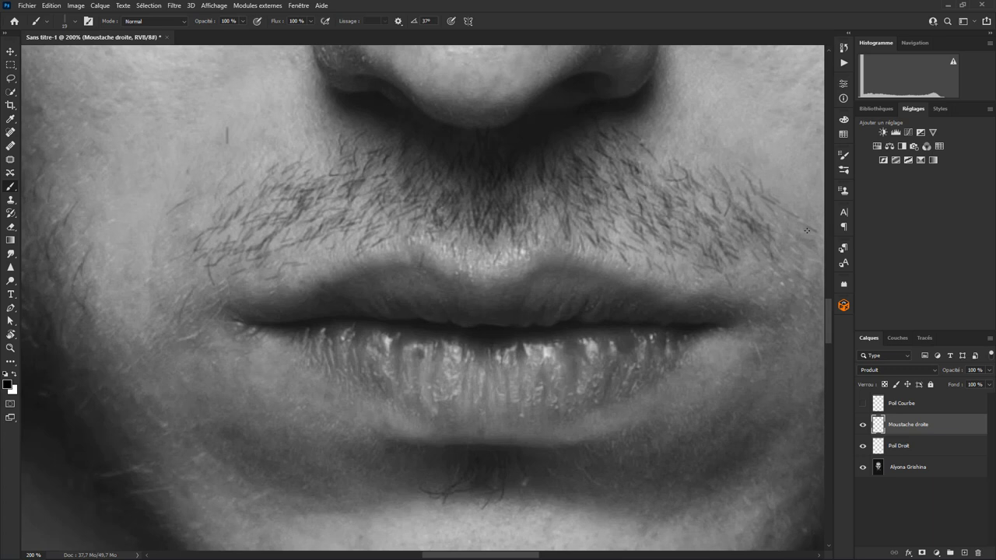
pyautogui.hotkey('ctrl', '0')
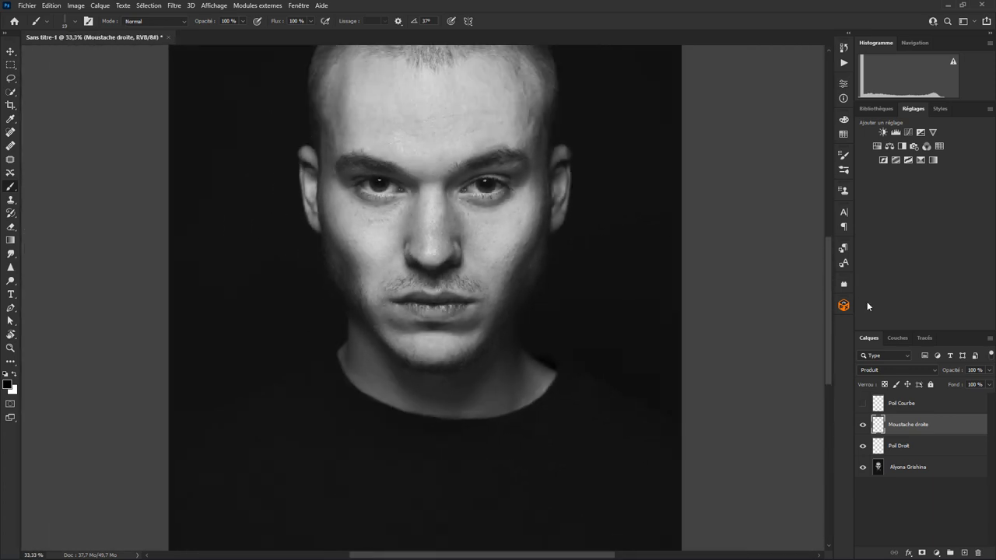
# - Toggle Moustache droite visibility off and on to compare the stubble, then zoom in on the mouth
pyautogui.click(862, 425)
pyautogui.click(862, 425)
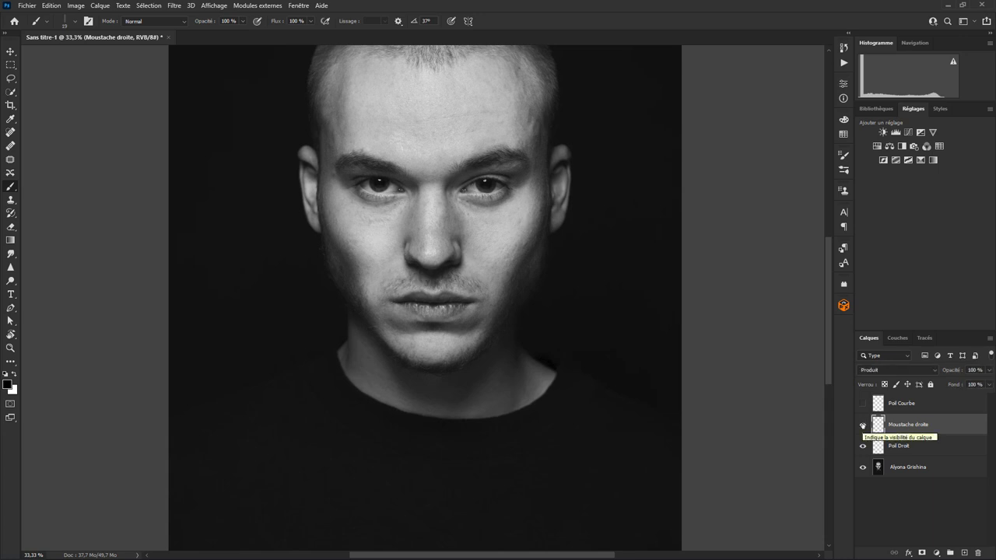
pyautogui.click(862, 425)
pyautogui.click(862, 425)
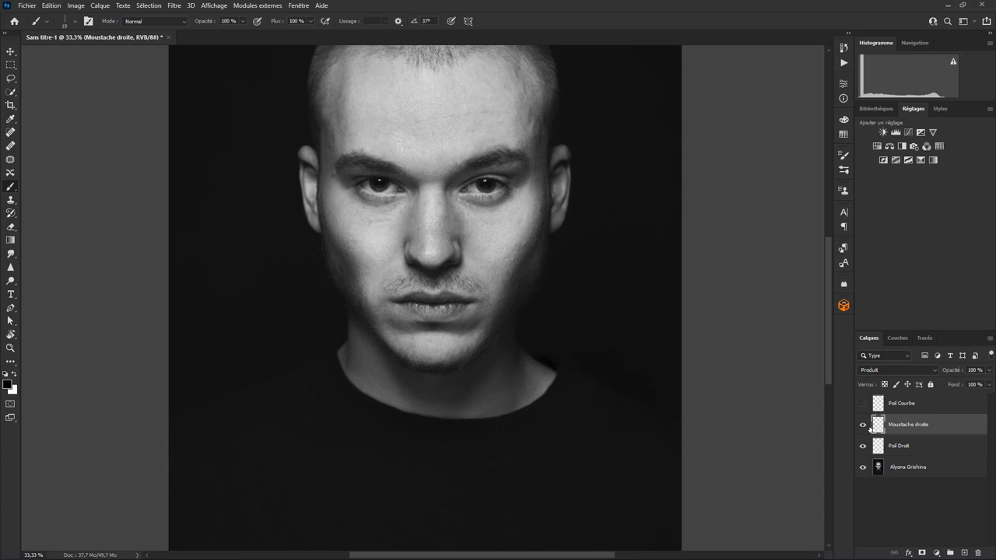
pyautogui.hotkey('ctrl', '+')
pyautogui.hotkey('ctrl', '+')
pyautogui.hotkey('ctrl', '+')
pyautogui.hotkey('ctrl', '+')
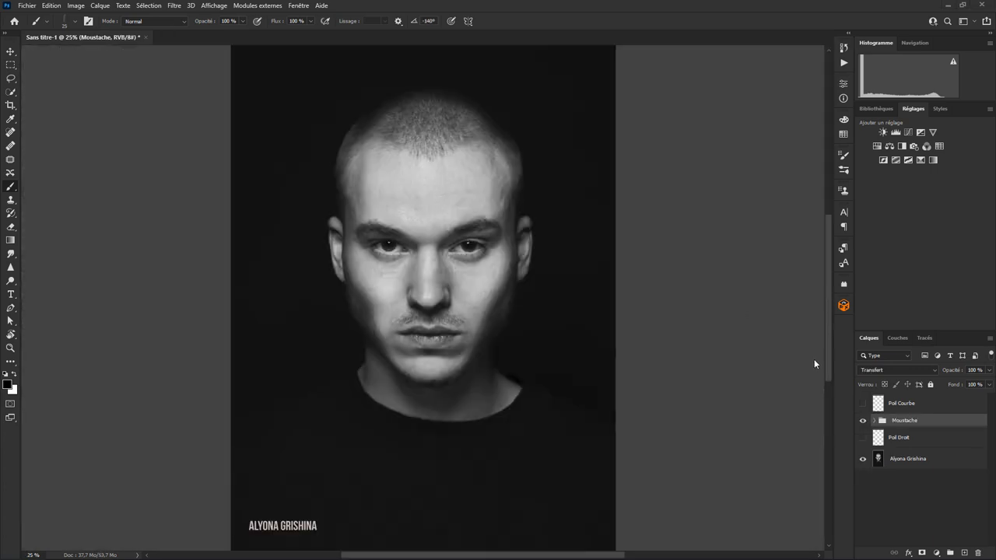
# - Toggle the Moustache group's visibility off and on to compare
pyautogui.click(862, 421)
pyautogui.click(862, 421)
pyautogui.click(861, 421)
# - Zoom to 200% on the moustache, expand the Moustache group, and bring up the brush presets
pyautogui.hotkey('ctrl', '+')
pyautogui.hotkey('ctrl', '+')
pyautogui.hotkey('ctrl', '+')
pyautogui.hotkey('ctrl', '+')
pyautogui.hotkey('ctrl', '+')
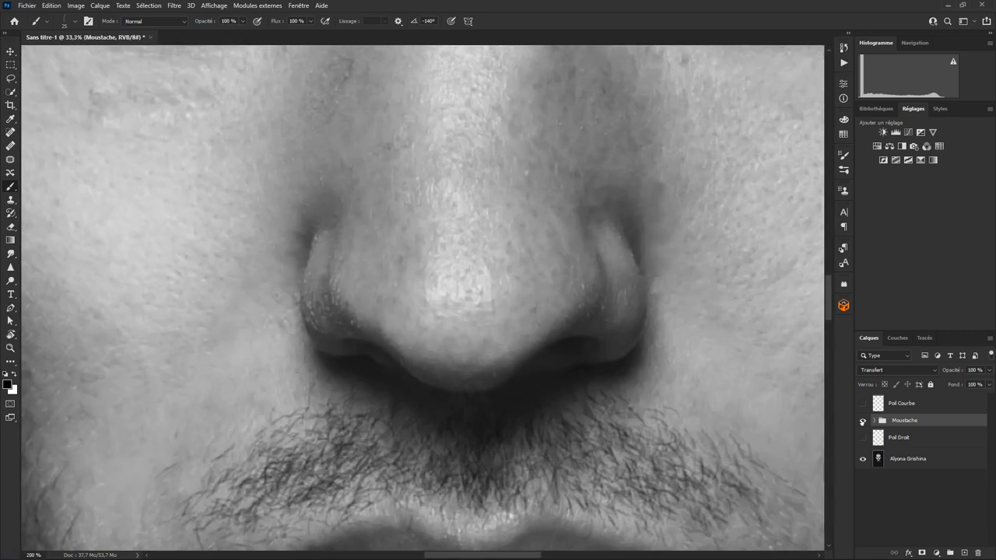
pyautogui.scroll(-1, 514, 282)
pyautogui.scroll(-4, 506, 265)
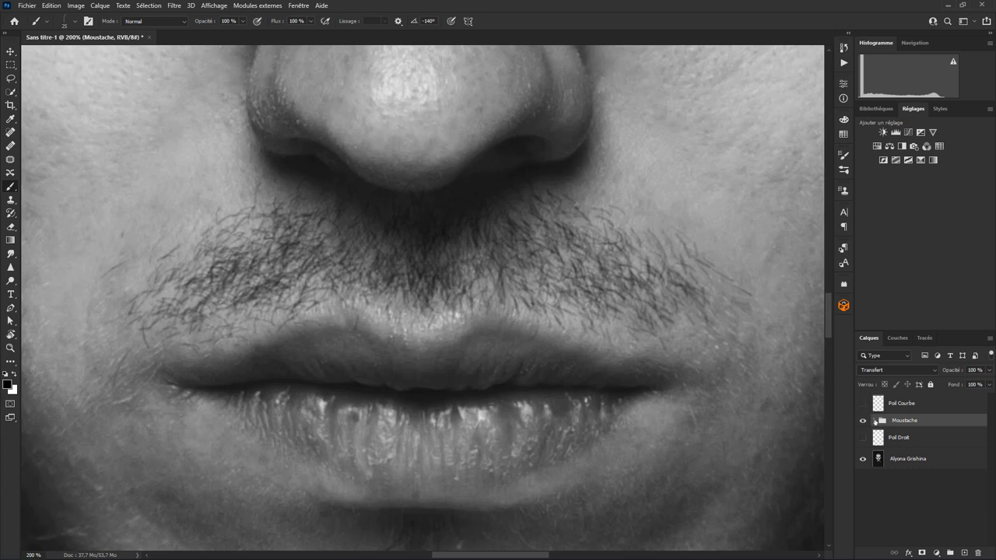
pyautogui.click(874, 421)
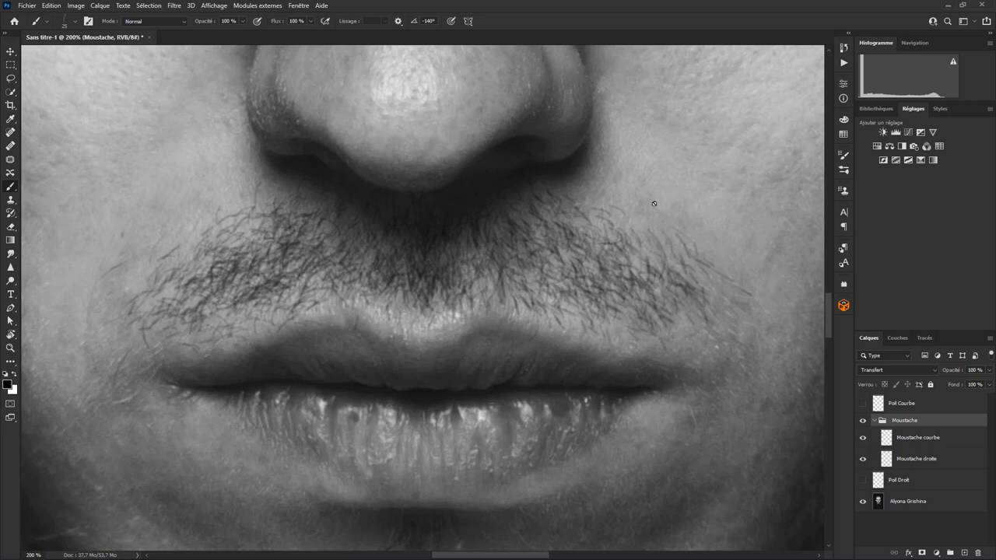
pyautogui.click(78, 29)
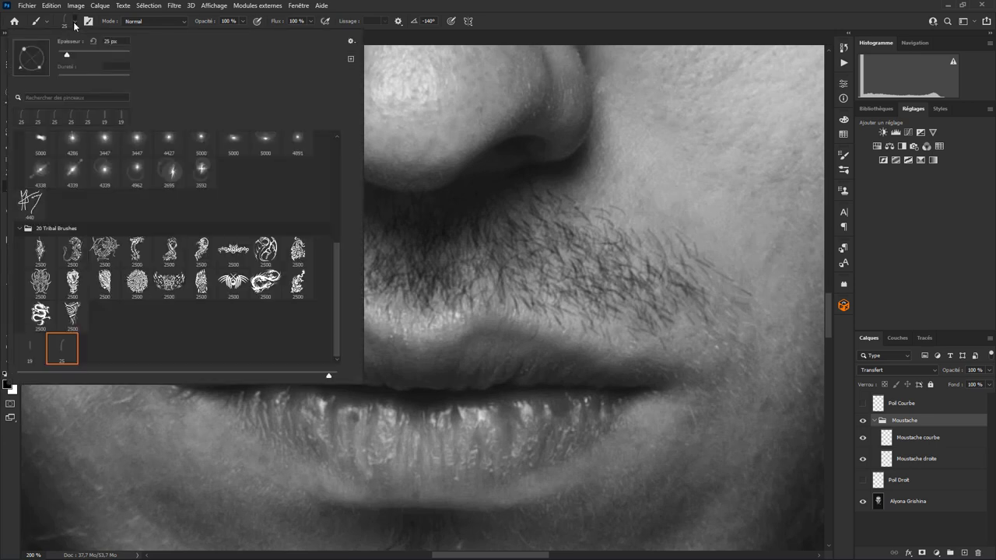
# - Rotate the curved hair brush to a -127° diagonal angle and close the brush presets
pyautogui.moveTo(38, 68); pyautogui.dragTo(42, 50)
pyautogui.moveTo(43, 60); pyautogui.dragTo(40, 69)
pyautogui.click(827, 316)
pyautogui.moveTo(827, 316); pyautogui.dragTo(826, 318)
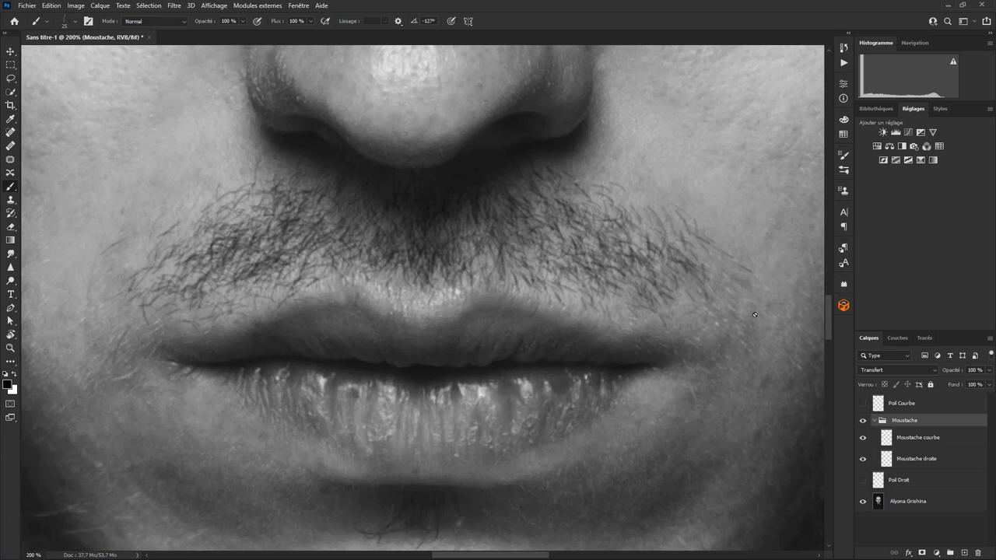
# - Drag the Moustache group's opacity down to 68%
pyautogui.click(989, 370)
pyautogui.moveTo(984, 382); pyautogui.dragTo(974, 387)
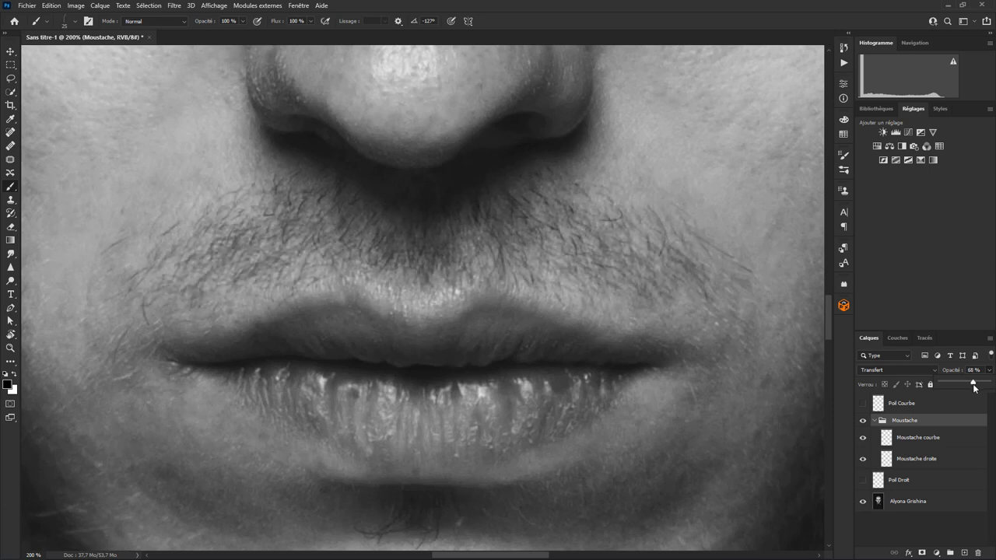